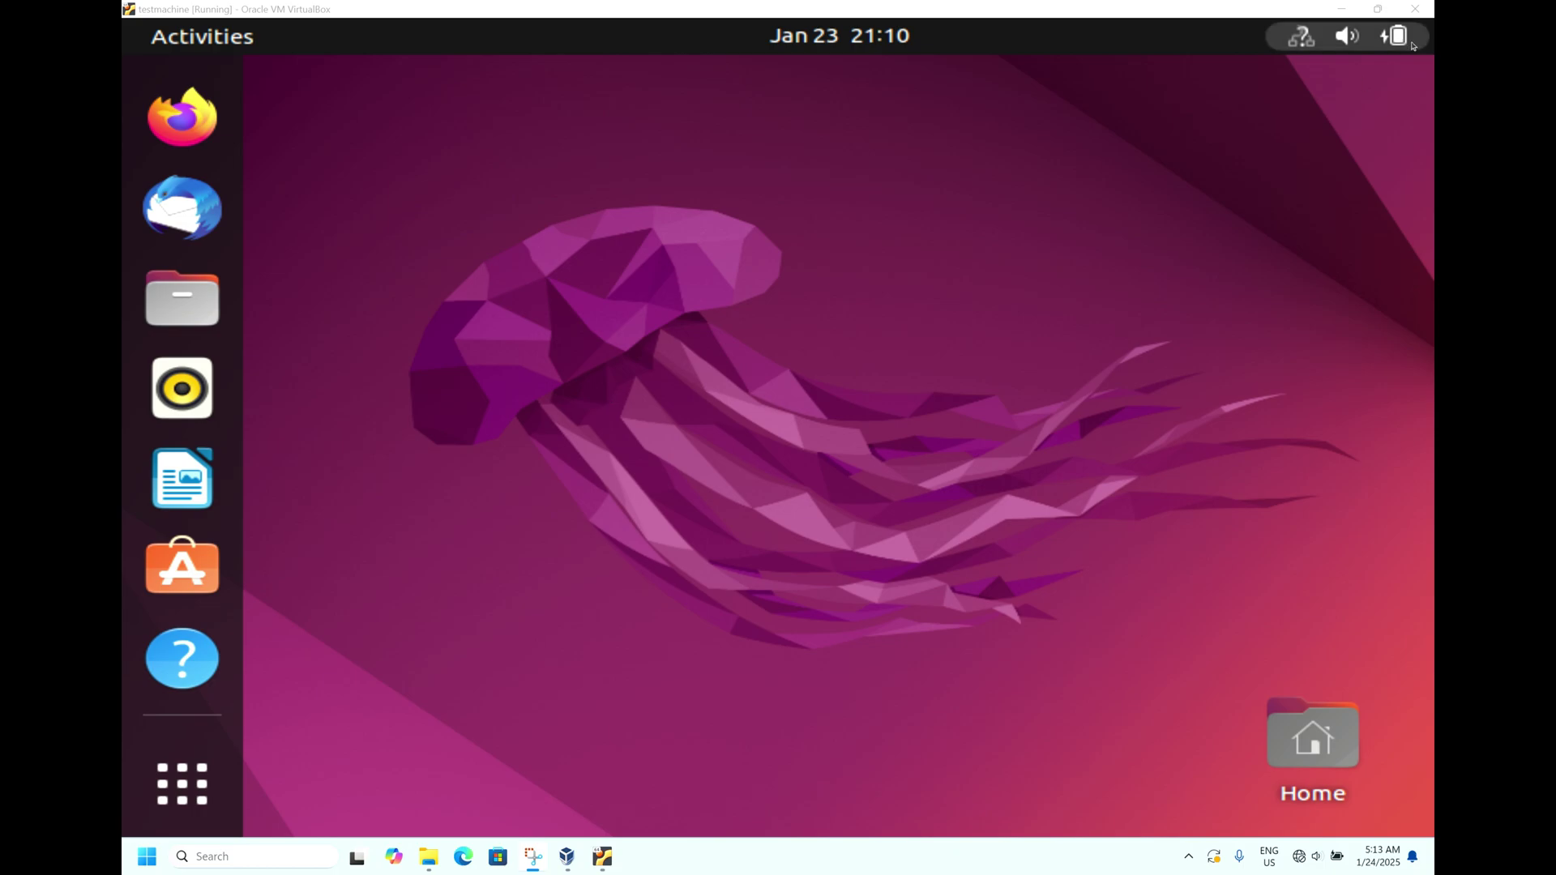
Step: Lock the session from the system menu, then unlock it with the account password
left_click(1349, 36)
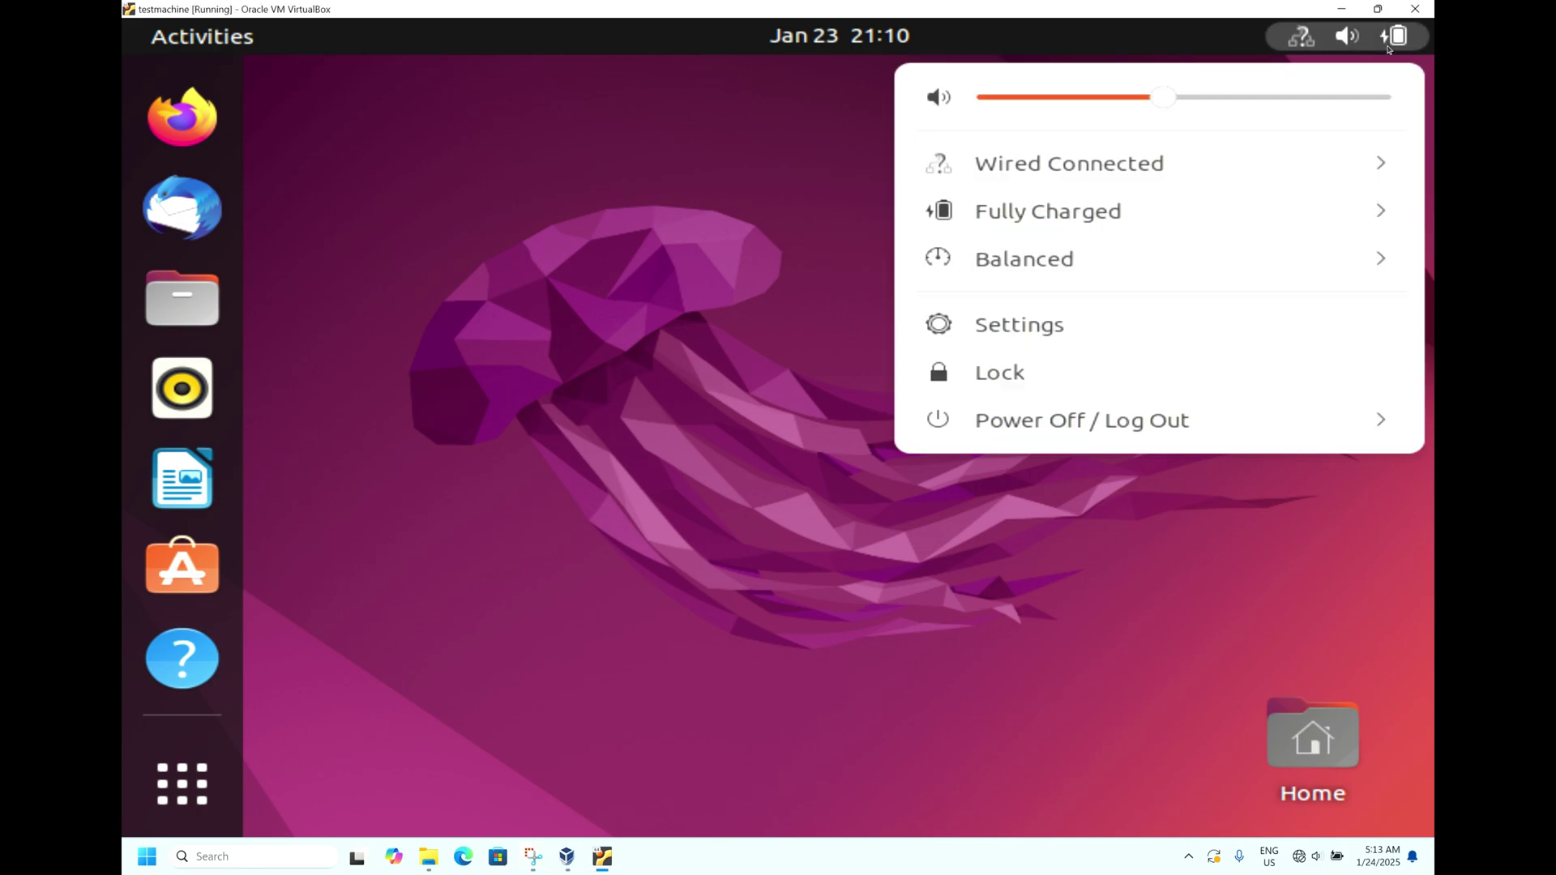
left_click(1057, 359)
left_click(794, 420)
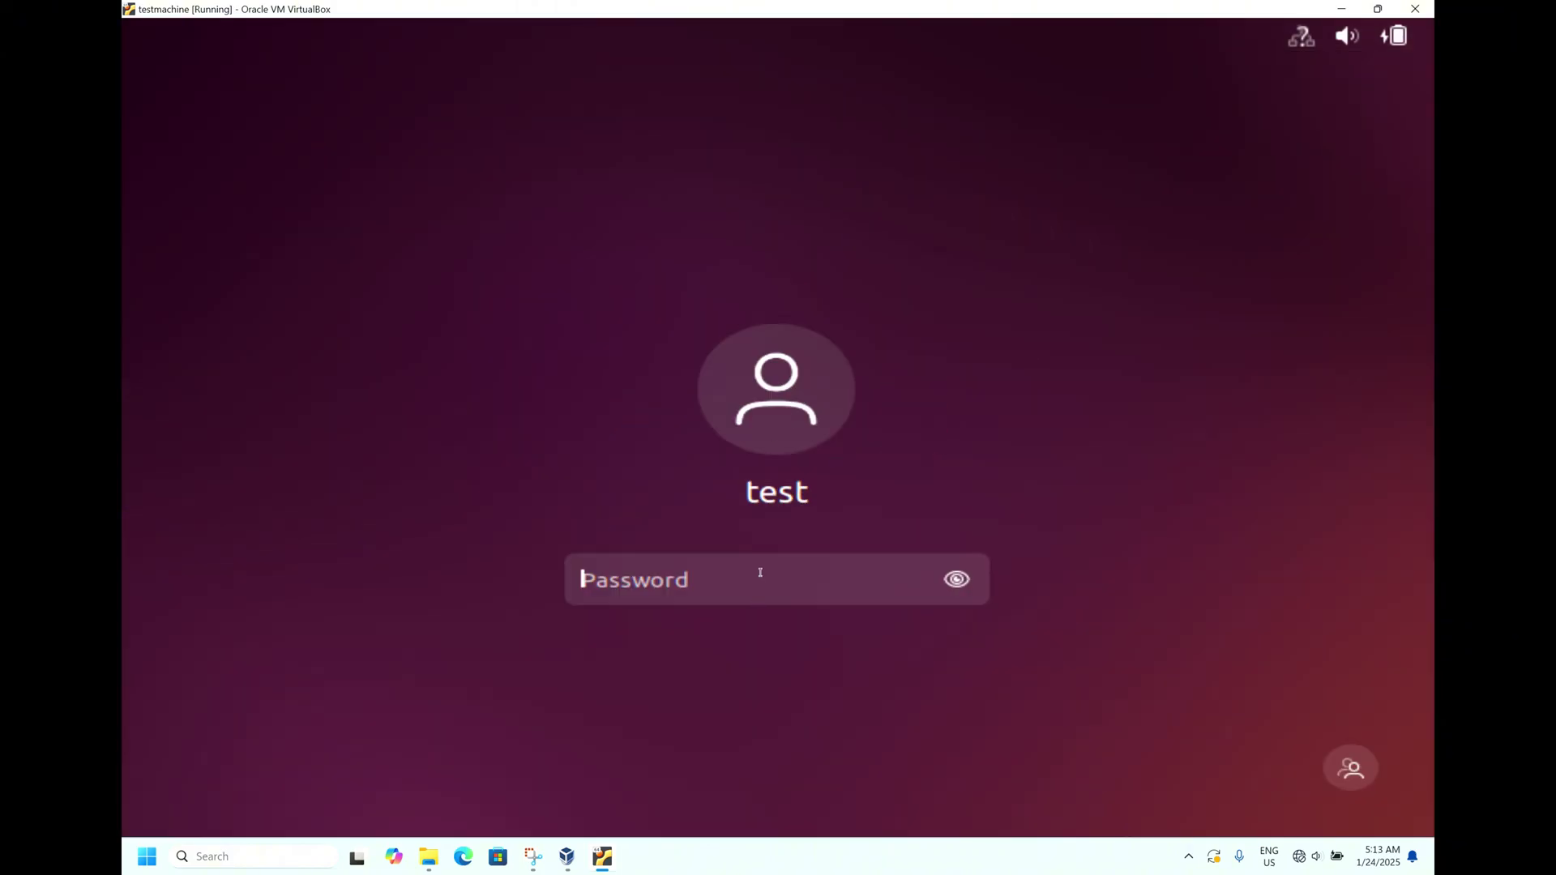
type("test")
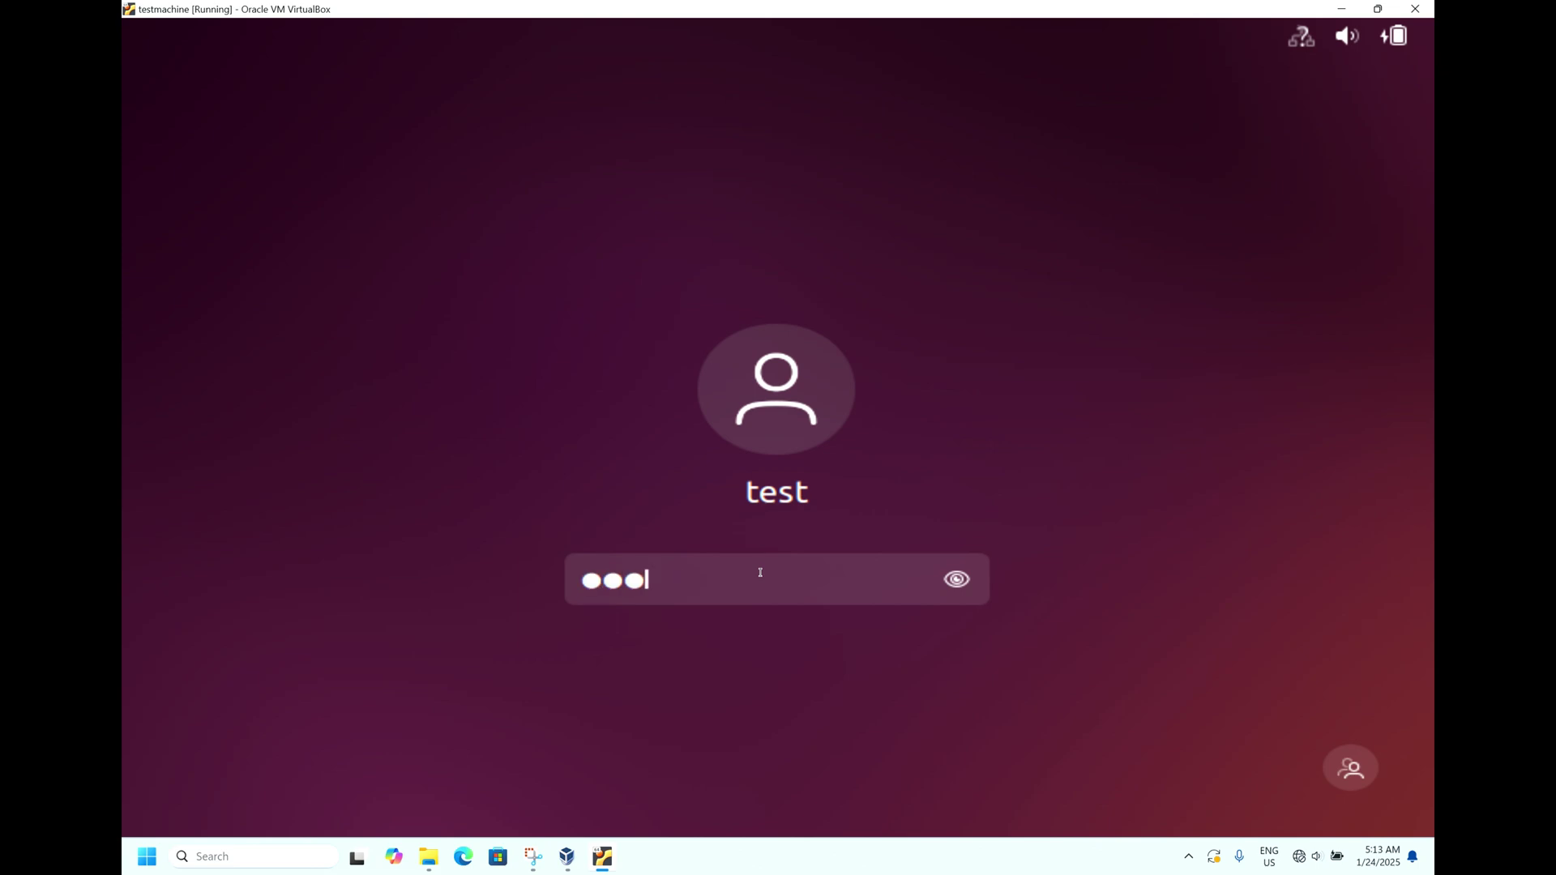
type("test")
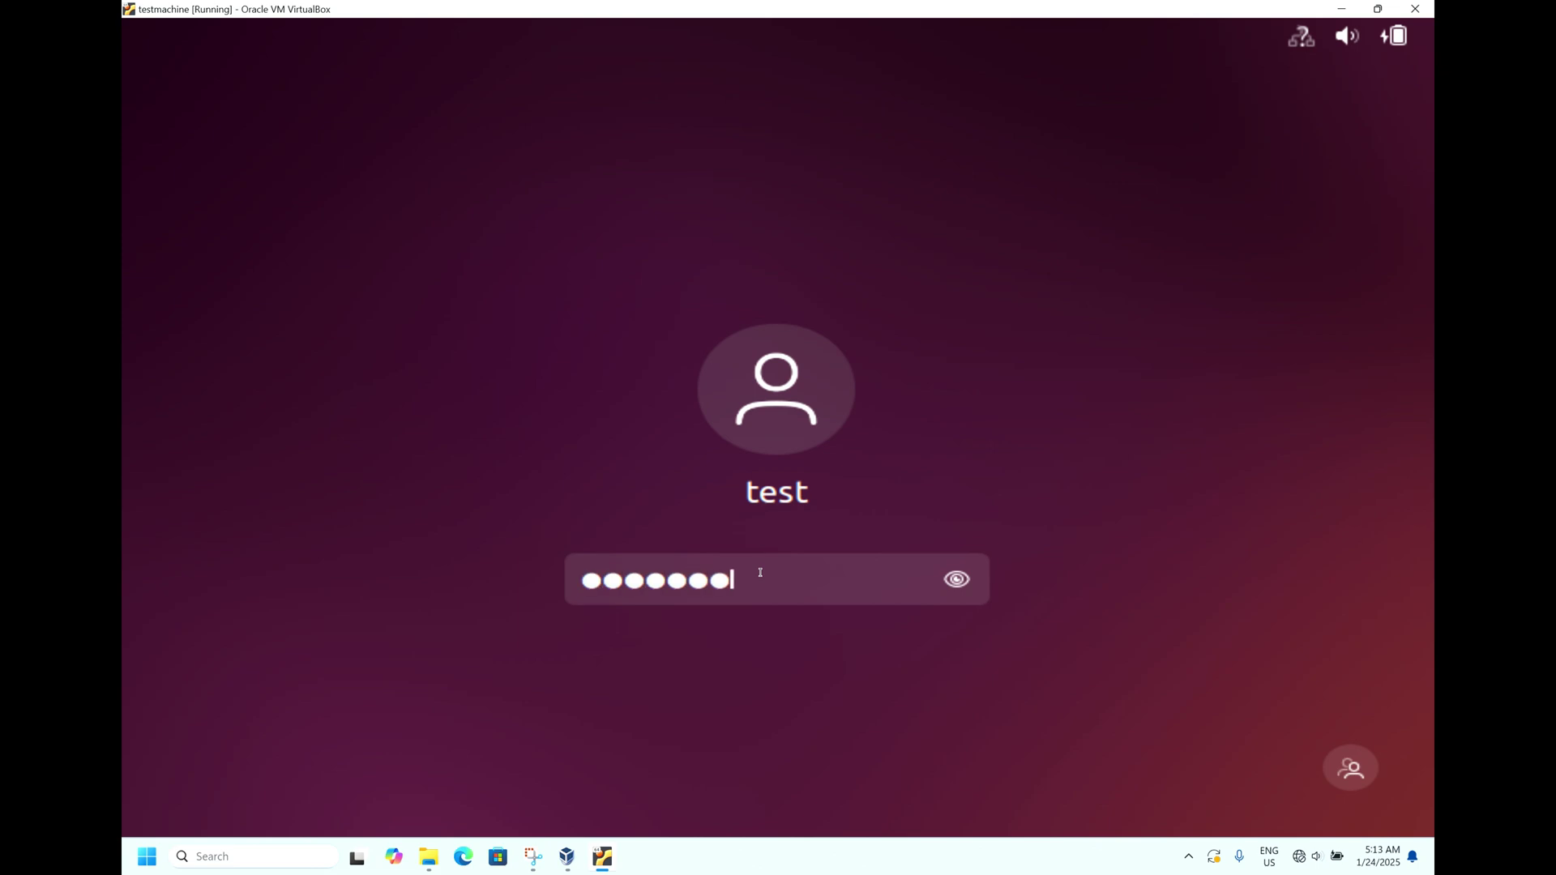
left_click(957, 580)
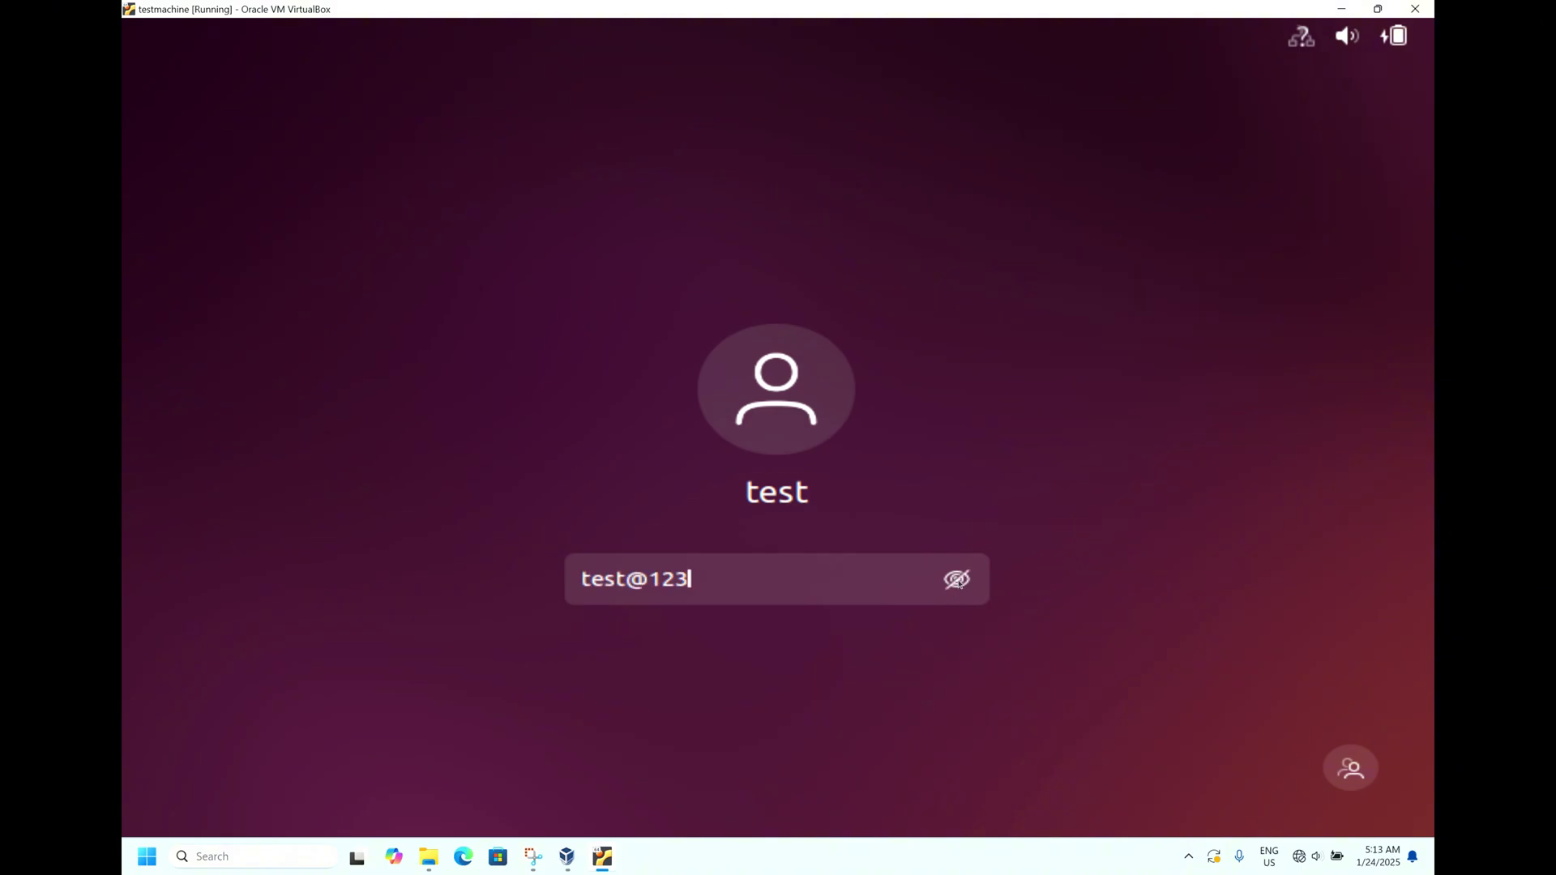
key("Return")
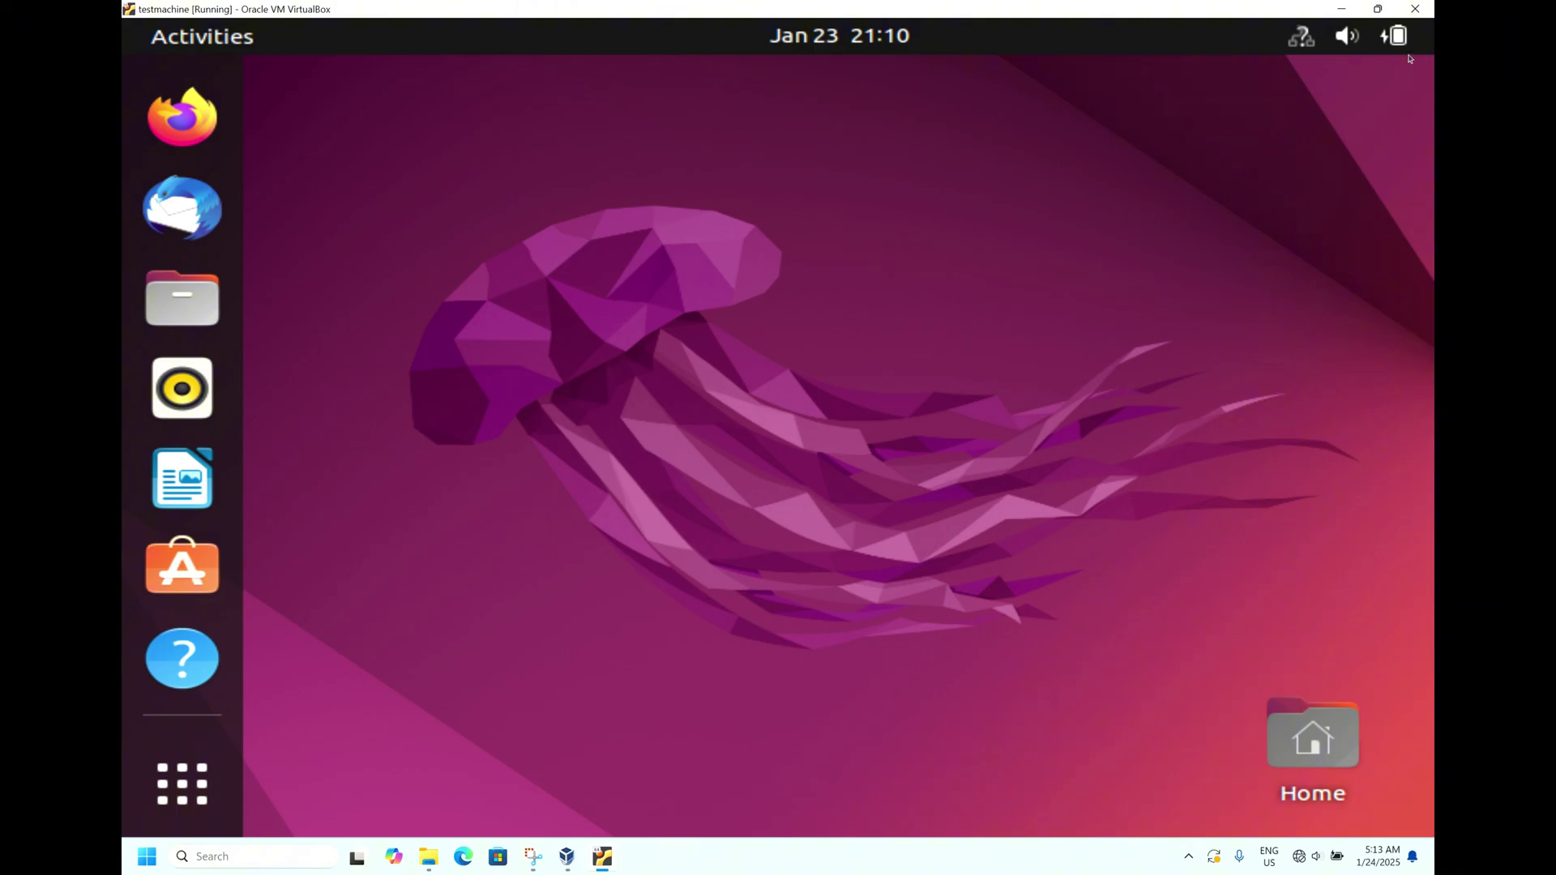
Step: Restart the machine from the system menu's Power Off / Log Out options
left_click(1345, 35)
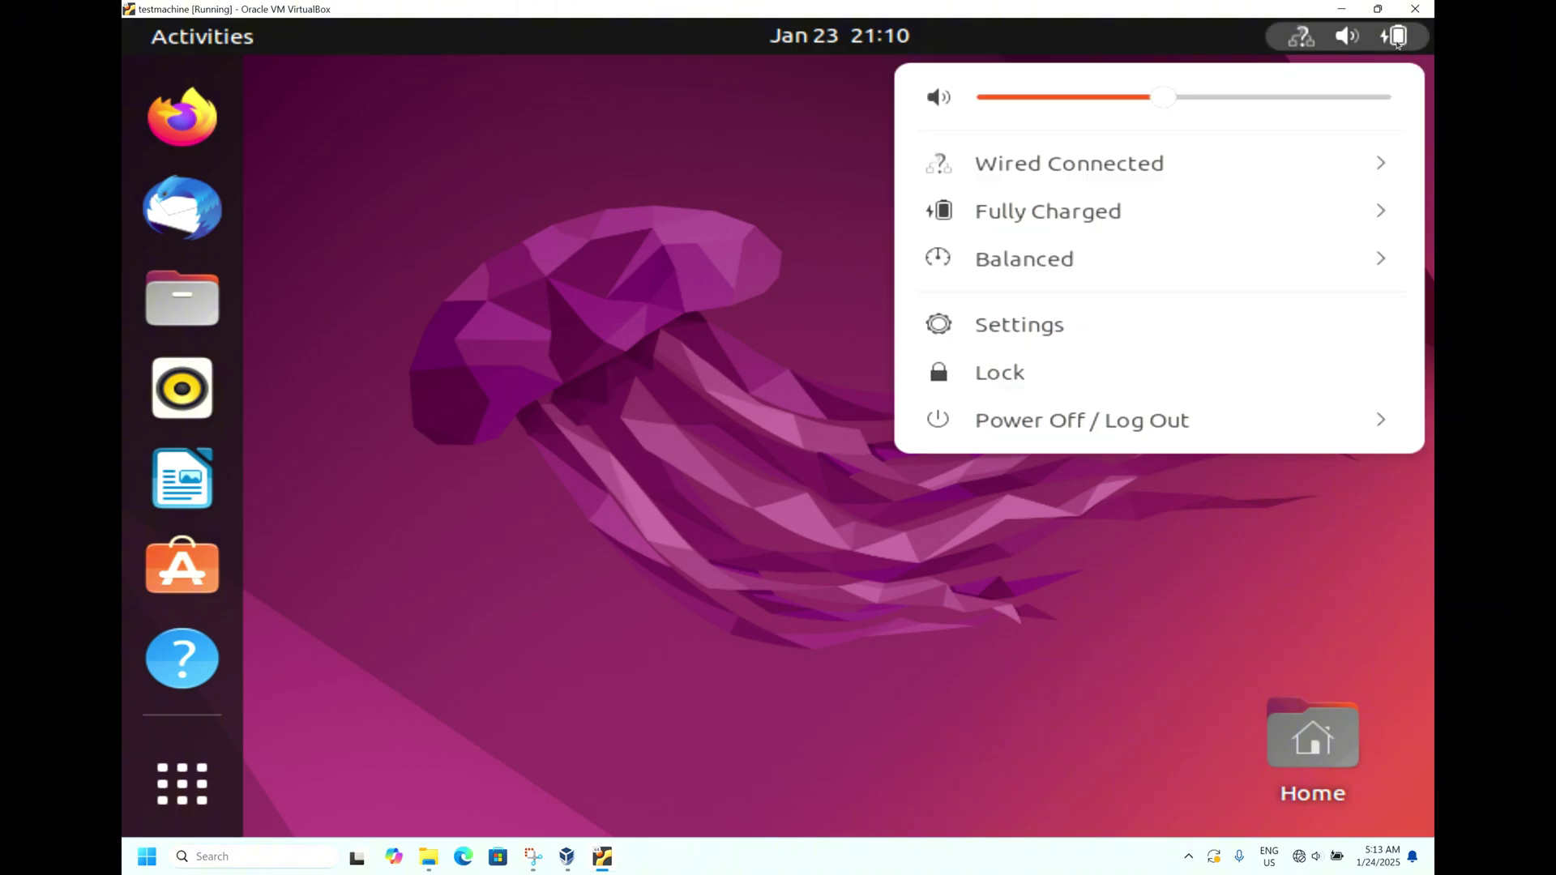
left_click(1094, 423)
left_click(1022, 516)
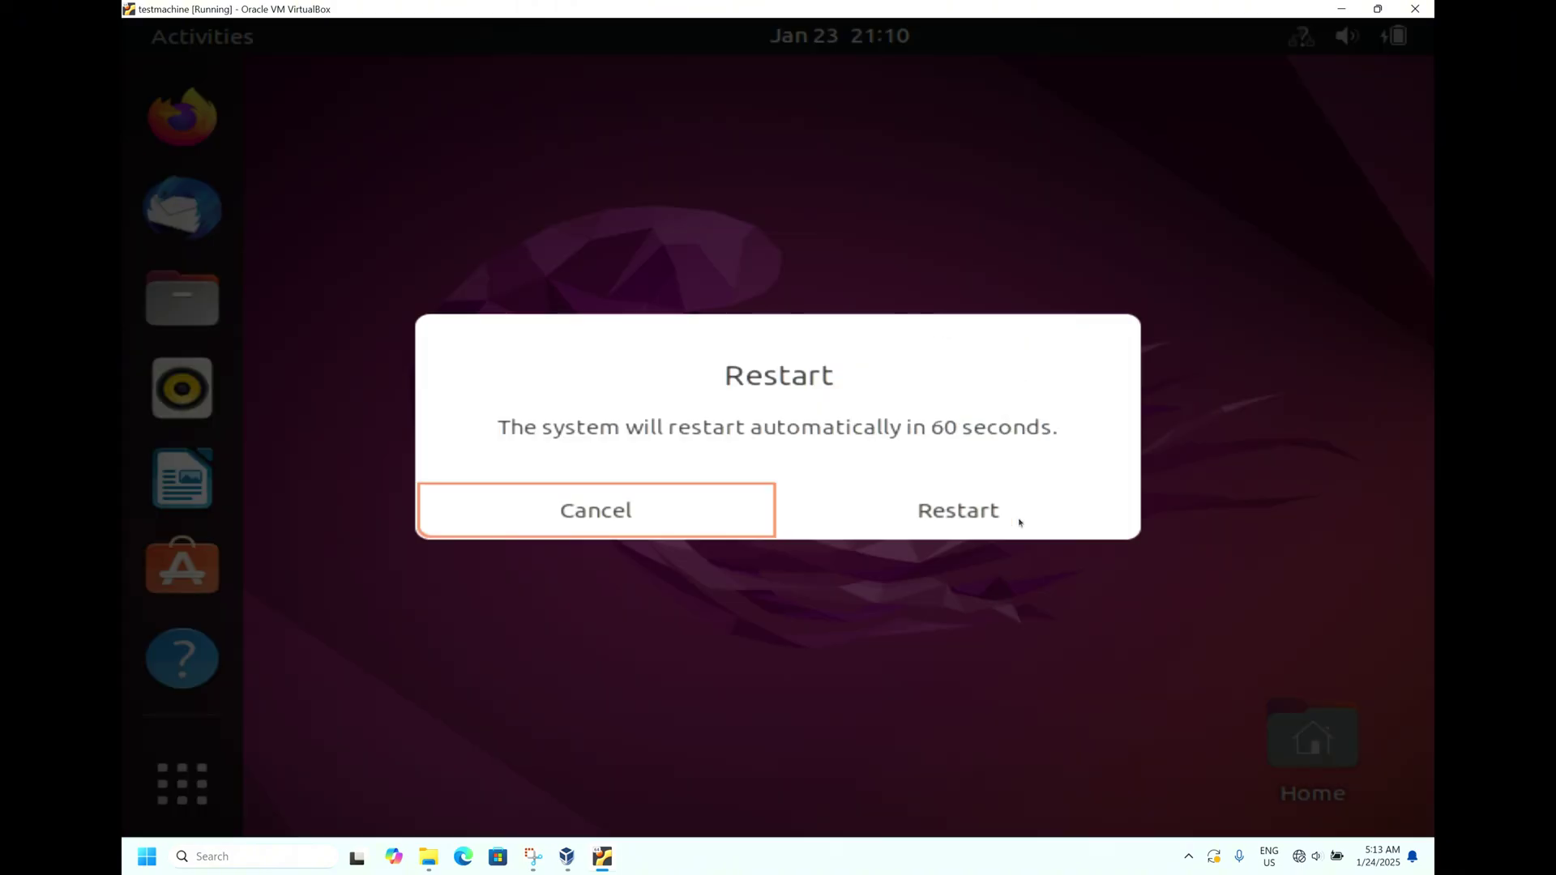
left_click(945, 522)
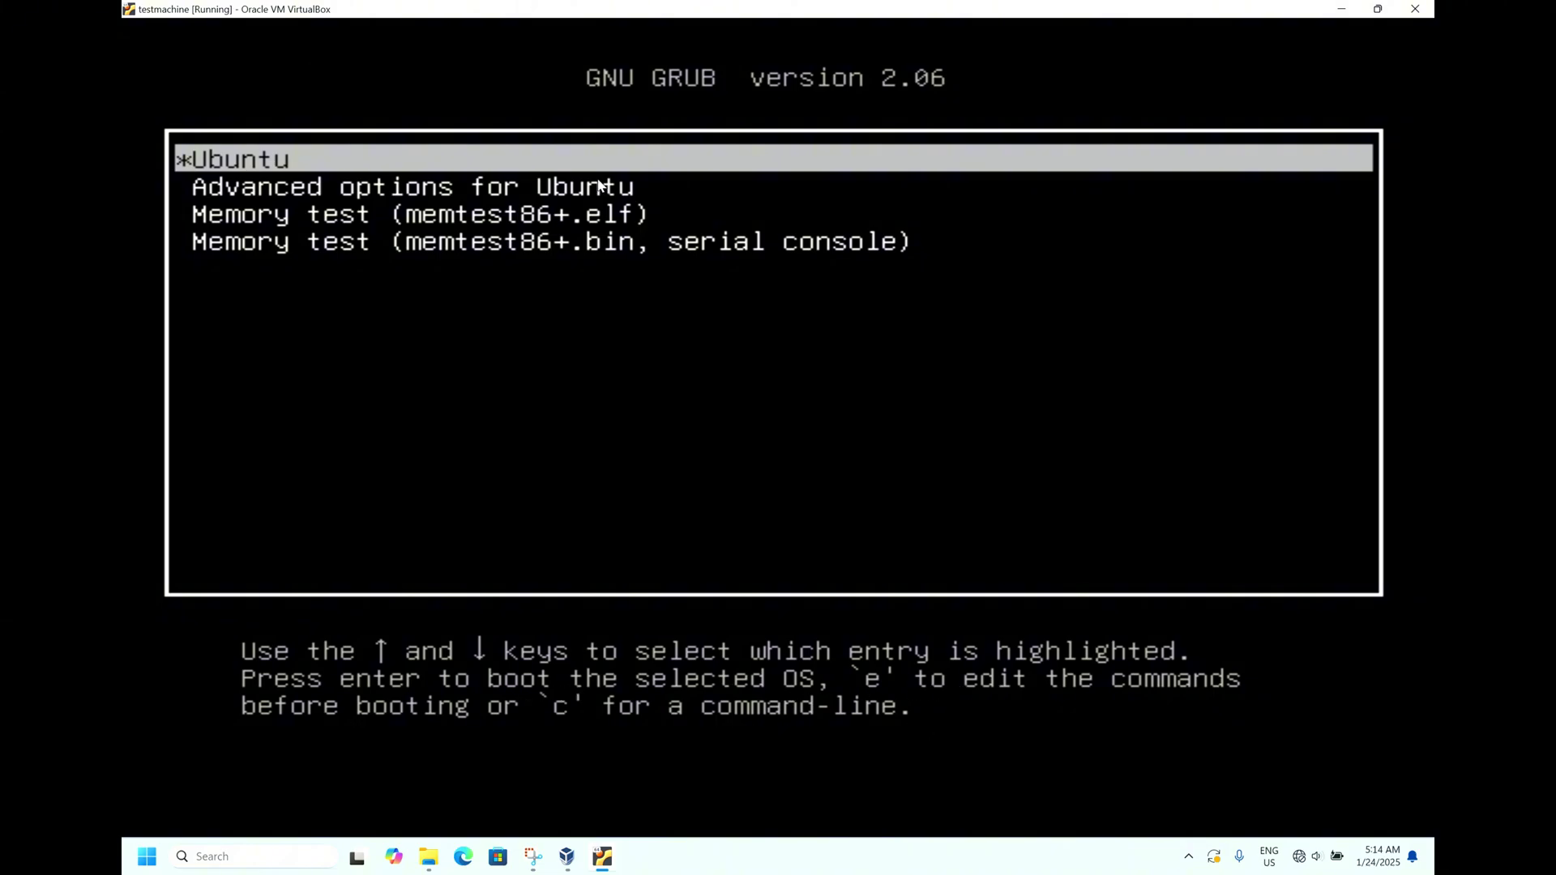
Step: Edit the Ubuntu GRUB entry and move the cursor to the end of its linux kernel line
key("e")
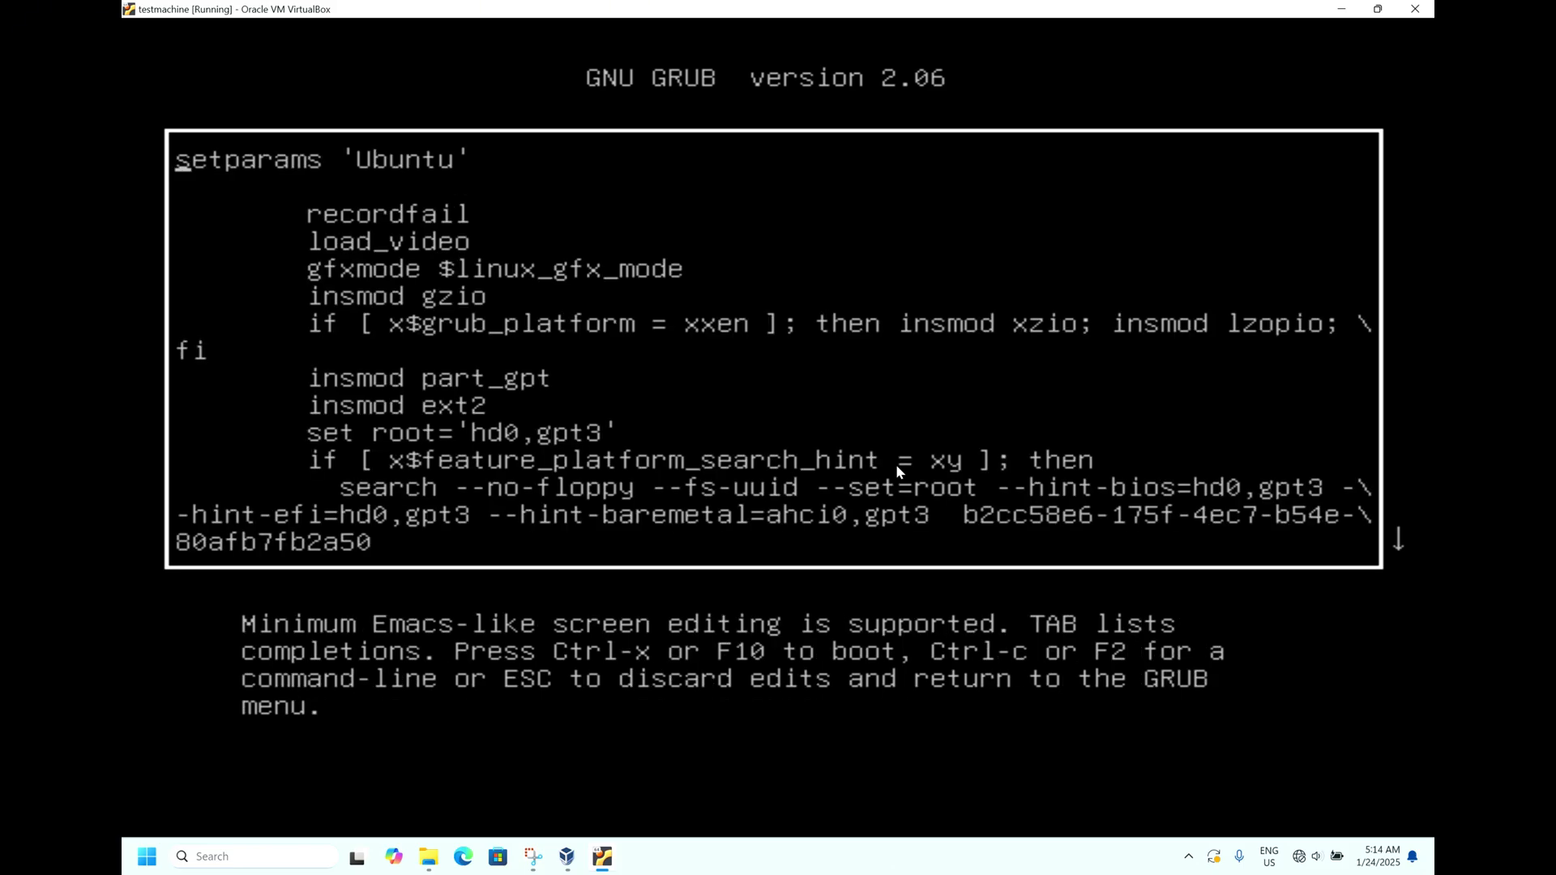
key("Down")
key("Down")
key("Down")
key("Down")
key("Down")
key("Down")
key("Down")
key("Down")
key("Down")
key("Down")
key("Down")
key("Down")
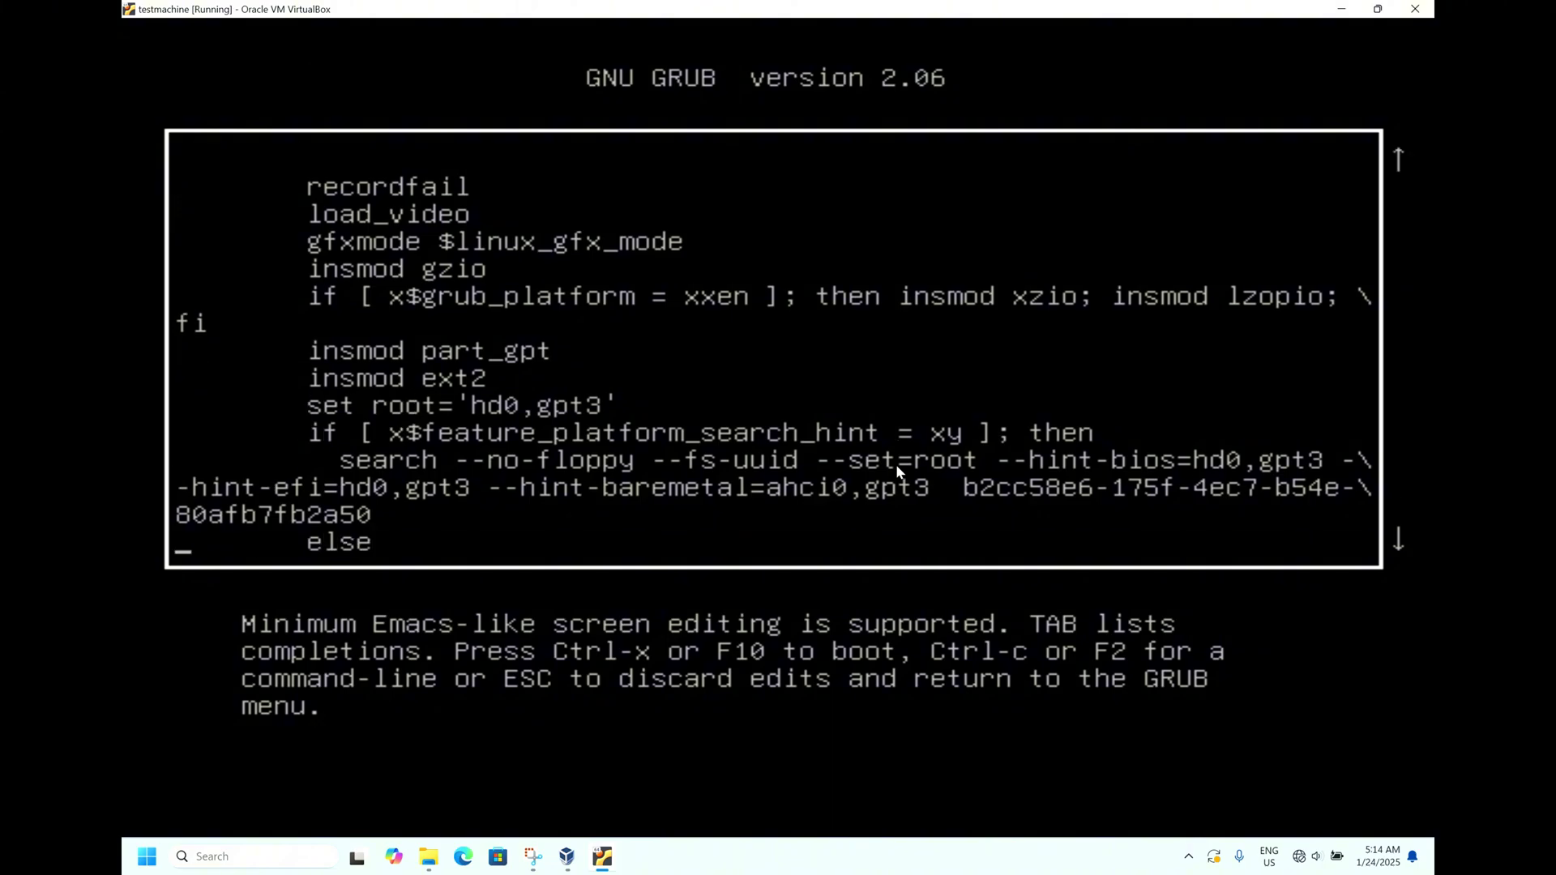
key("Down")
key("Down")
key("Down")
key("Down")
key("Down")
key("Up")
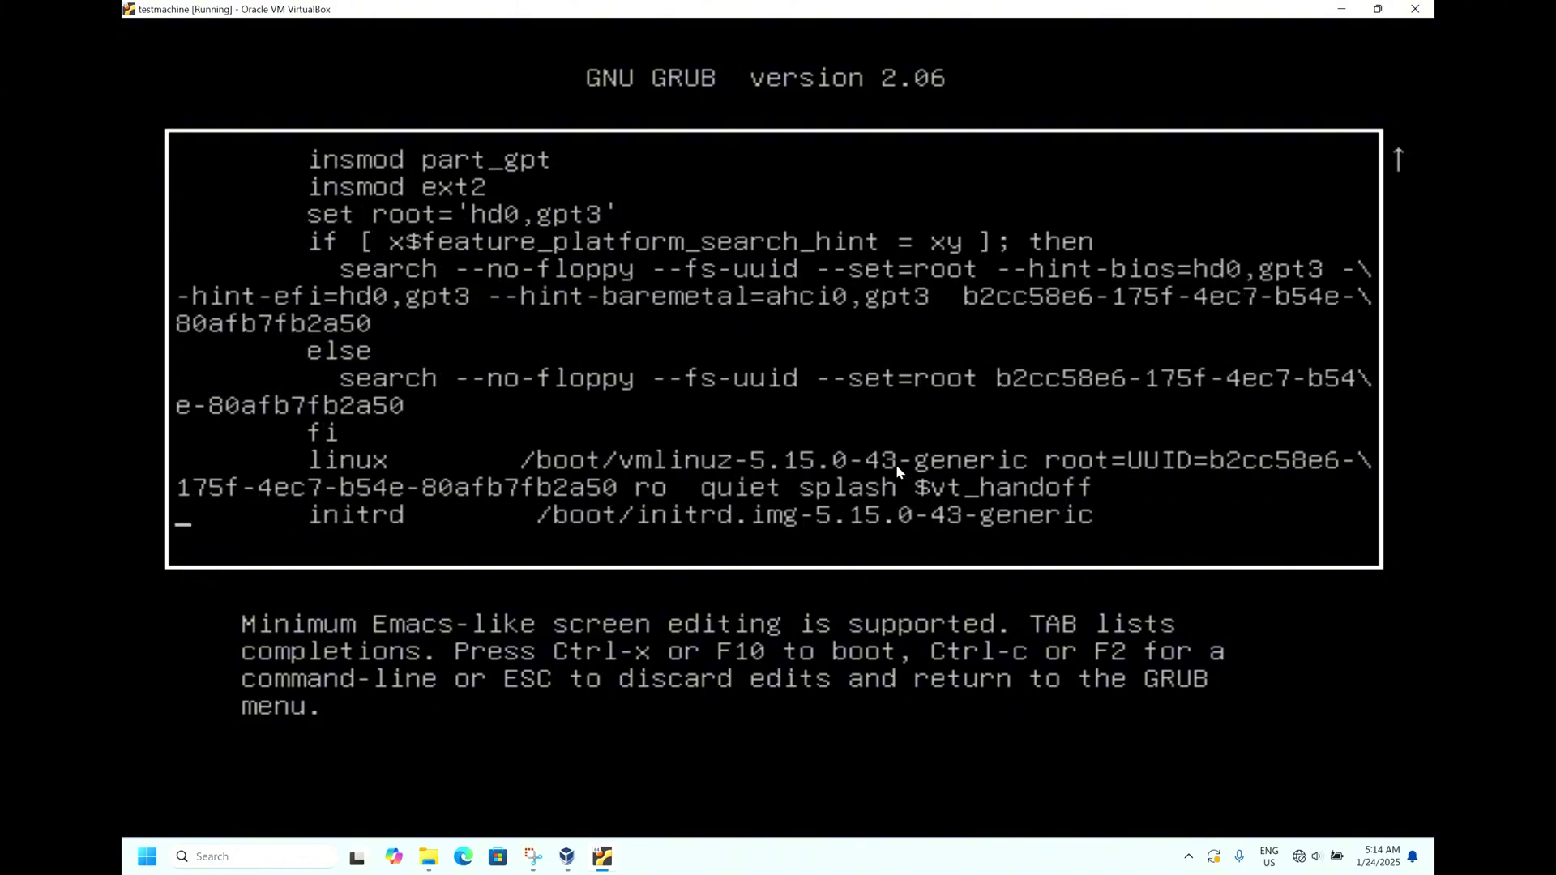
key("Up")
key("Up")
key("Down")
key("Right")
key("Right")
key("Right")
key("Right")
key("Right")
key("Right")
key("Right")
key("Right")
key("Right")
key("Right")
key("Right")
key("Right")
key("Right")
key("Right")
key("Right")
key("Right")
key("Right")
key("Right")
key("Right")
key("Right")
key("Right")
key("Right")
key("Right")
key("Right")
key("Right")
key("Right")
key("Right")
key("Right")
key("Right")
key("Right")
key("Right")
key("Right")
key("Right")
key("Right")
key("Right")
key("Right")
key("Right")
key("Right")
key("Right")
key("Right")
key("Right")
key("Right")
key("Right")
key("Right")
key("Right")
key("Right")
key("Right")
key("Right")
key("Right")
key("Right")
key("Right")
key("Right")
key("Right")
key("Right")
key("Right")
key("Right")
key("Right")
key("Right")
key("Right")
key("Right")
key("Right")
key("Right")
key("Right")
key("Right")
key("Right")
key("Right")
key("Right")
key("Right")
key("Right")
key("Right")
key("Right")
key("Right")
key("Right")
key("Right")
key("Right")
key("Right")
key("Right")
key("Right")
key("Right")
key("Right")
key("Right")
key("Right")
key("Right")
key("Right")
key("Right")
key("Right")
key("Right")
key("Right")
key("Right")
key("Right")
key("Right")
key("Right")
key("Right")
key("Right")
key("Right")
key("Right")
key("Right")
key("Right")
key("Right")
key("Right")
key("Right")
key("Right")
key("Right")
key("Right")
key("Right")
key("Right")
Step: Delete 'quiet splash $vt_handoff' and the 'o' of 'ro' from the kernel line
key("BackSpace")
key("BackSpace")
key("BackSpace")
key("BackSpace")
key("BackSpace")
key("BackSpace")
key("BackSpace")
key("BackSpace")
key("BackSpace")
key("BackSpace")
key("BackSpace")
key("BackSpace")
key("BackSpace")
key("BackSpace")
key("BackSpace")
key("BackSpace")
key("BackSpace")
key("BackSpace")
key("BackSpace")
key("BackSpace")
key("BackSpace")
key("BackSpace")
key("BackSpace")
key("BackSpace")
key("BackSpace")
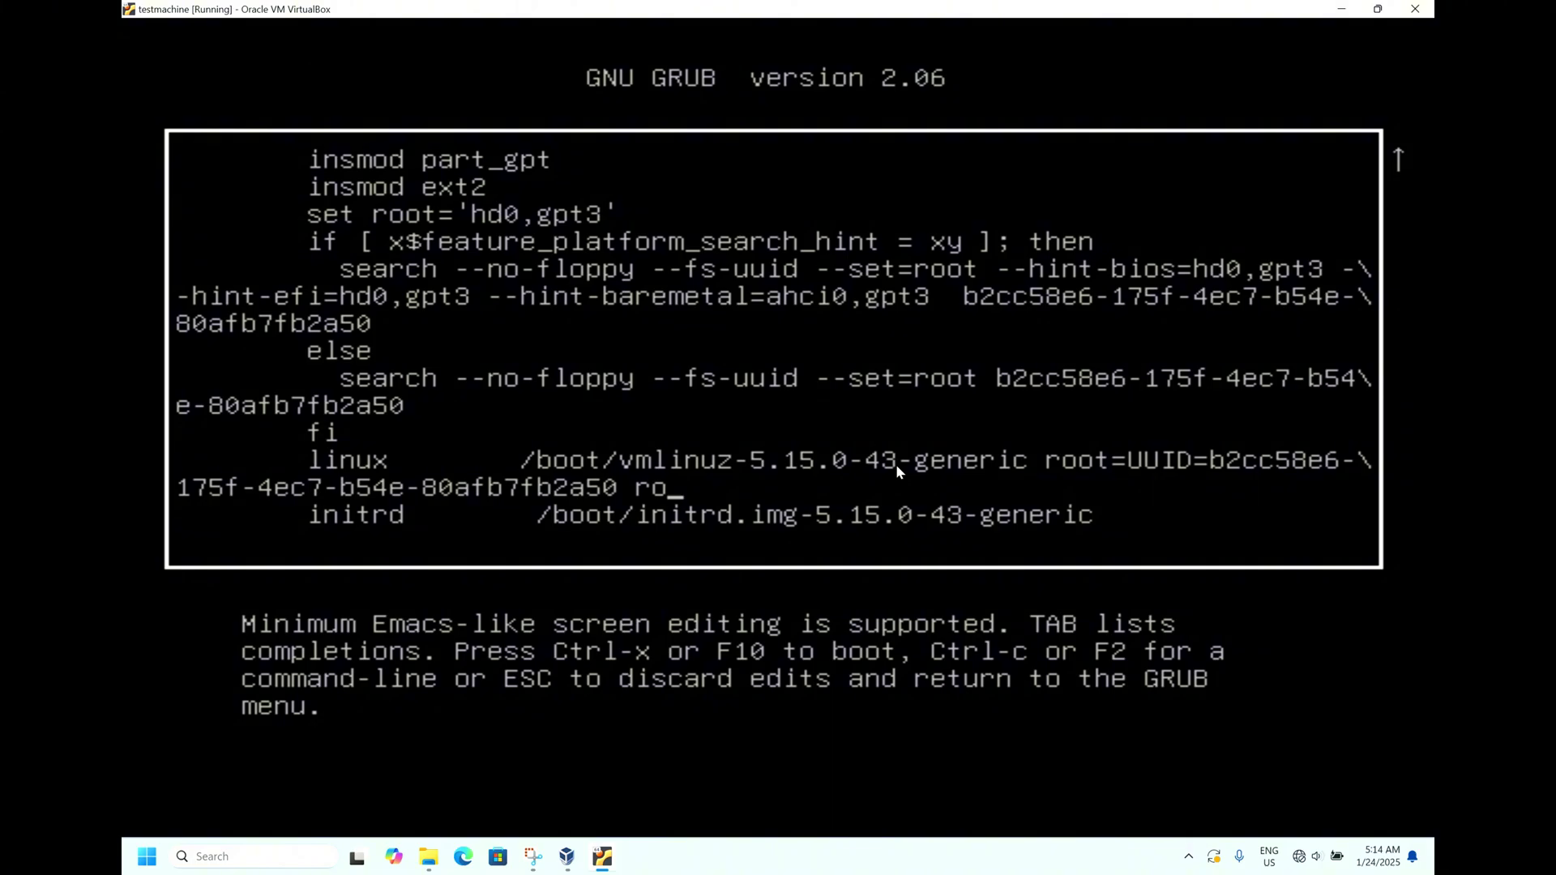
key("BackSpace")
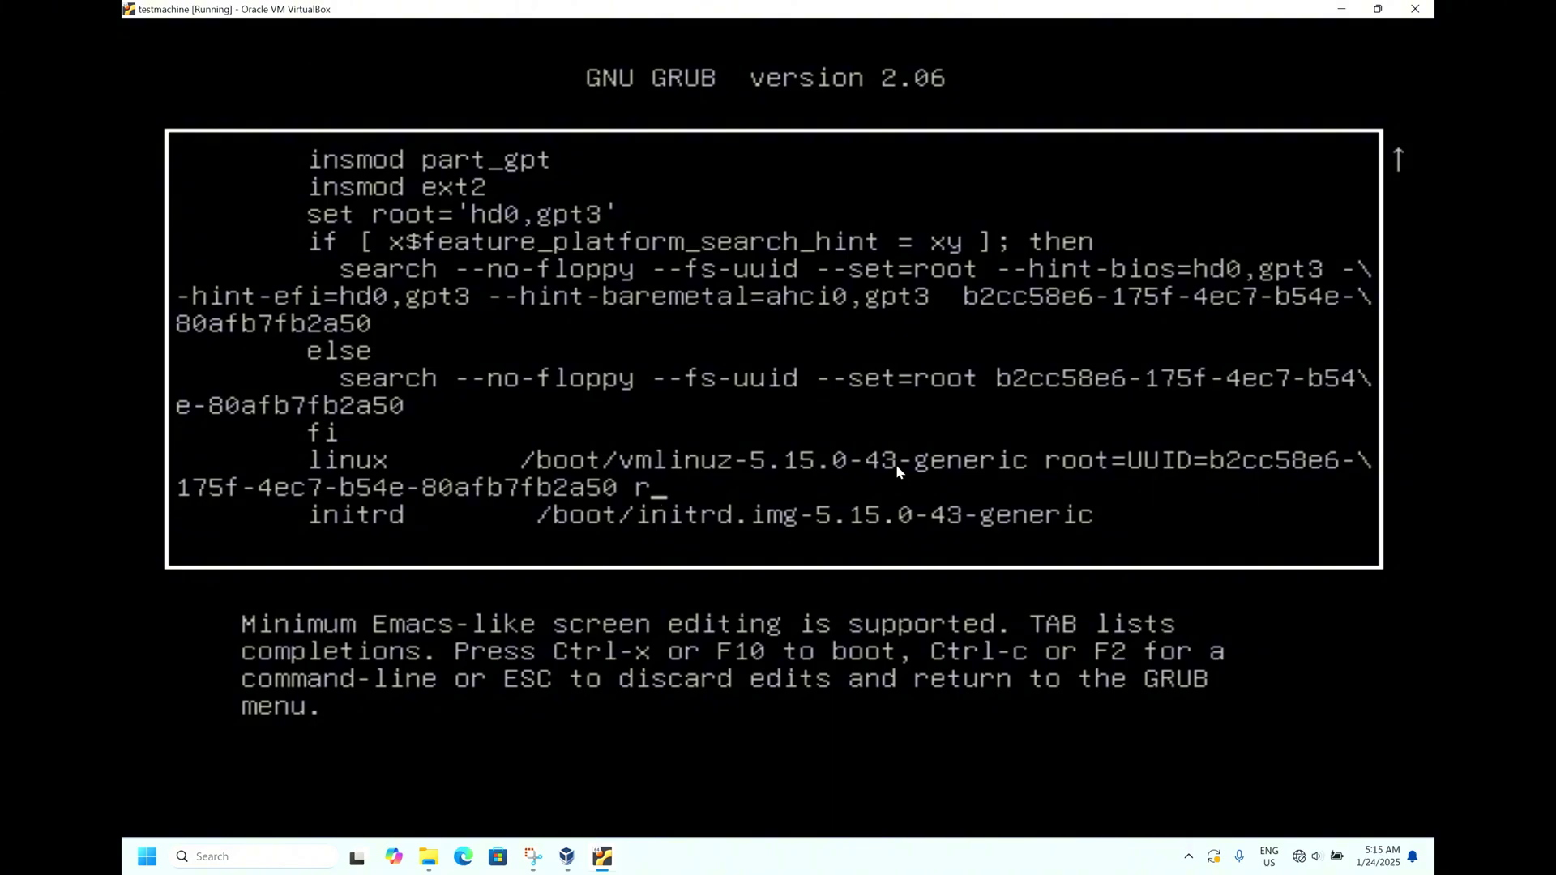
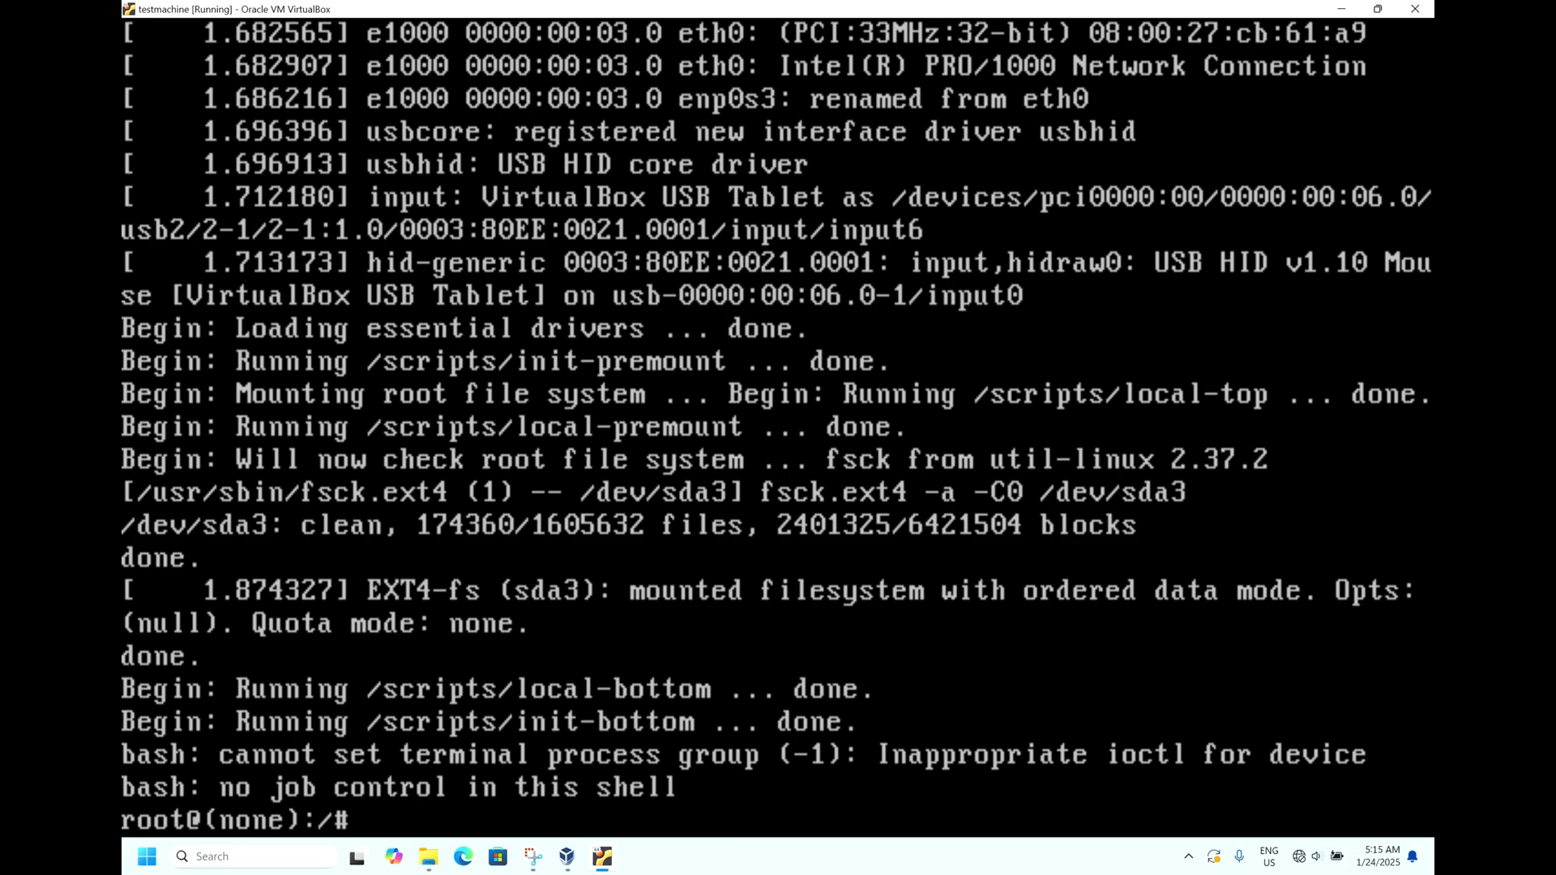
Step: At the root@(none):/# prompt, enter 'passwd test' to start resetting the test user's password
type("passwd test")
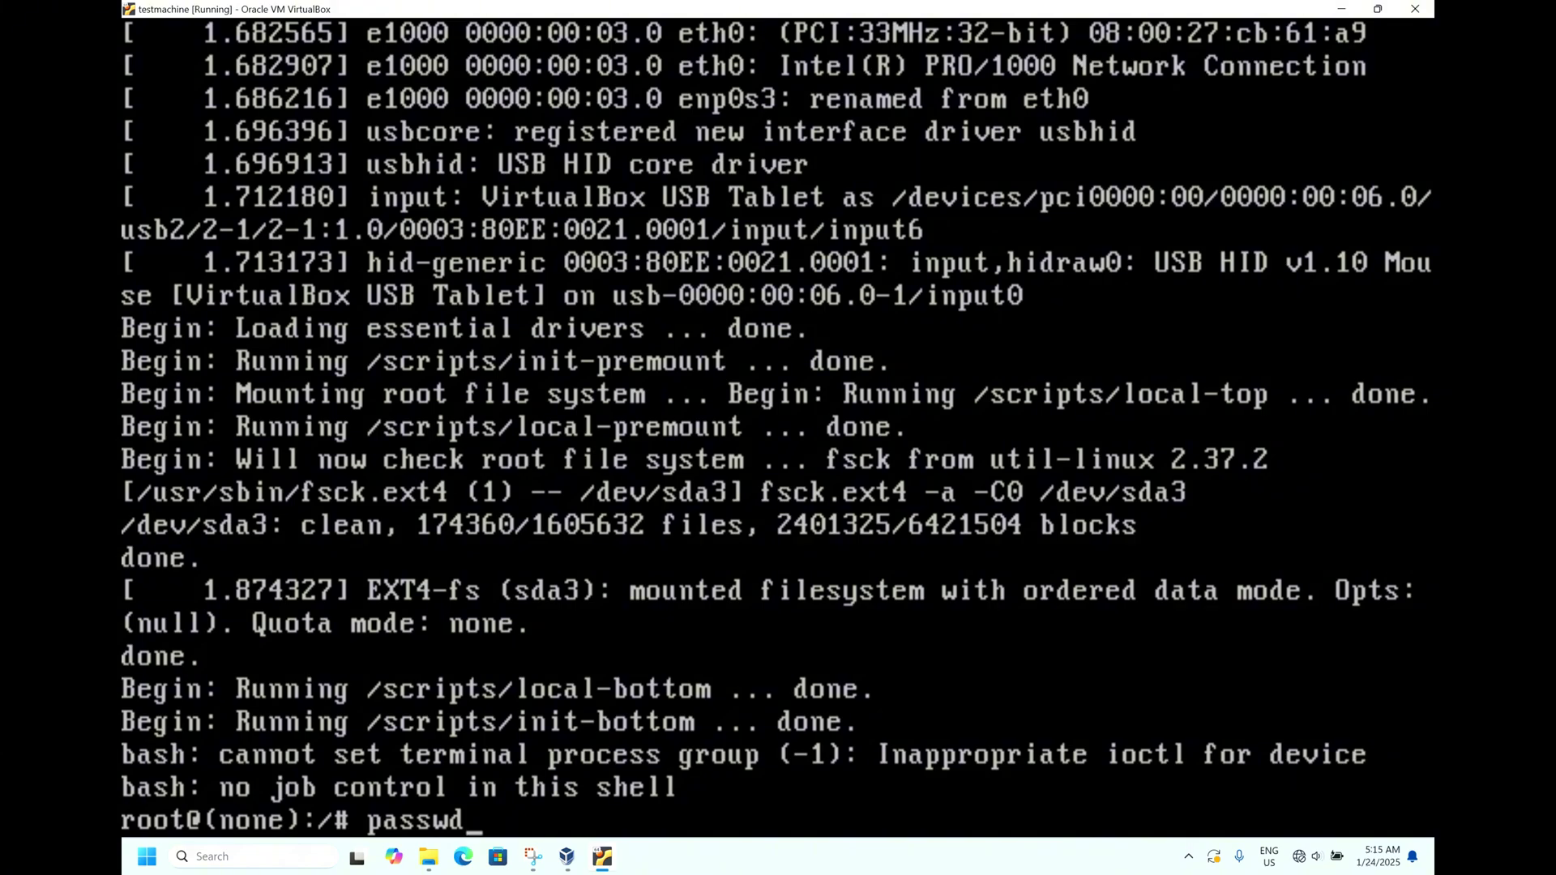
Step: At the root@(none):/# prompt, enter 'passwd test' to start resetting the test user's password
type("wd test")
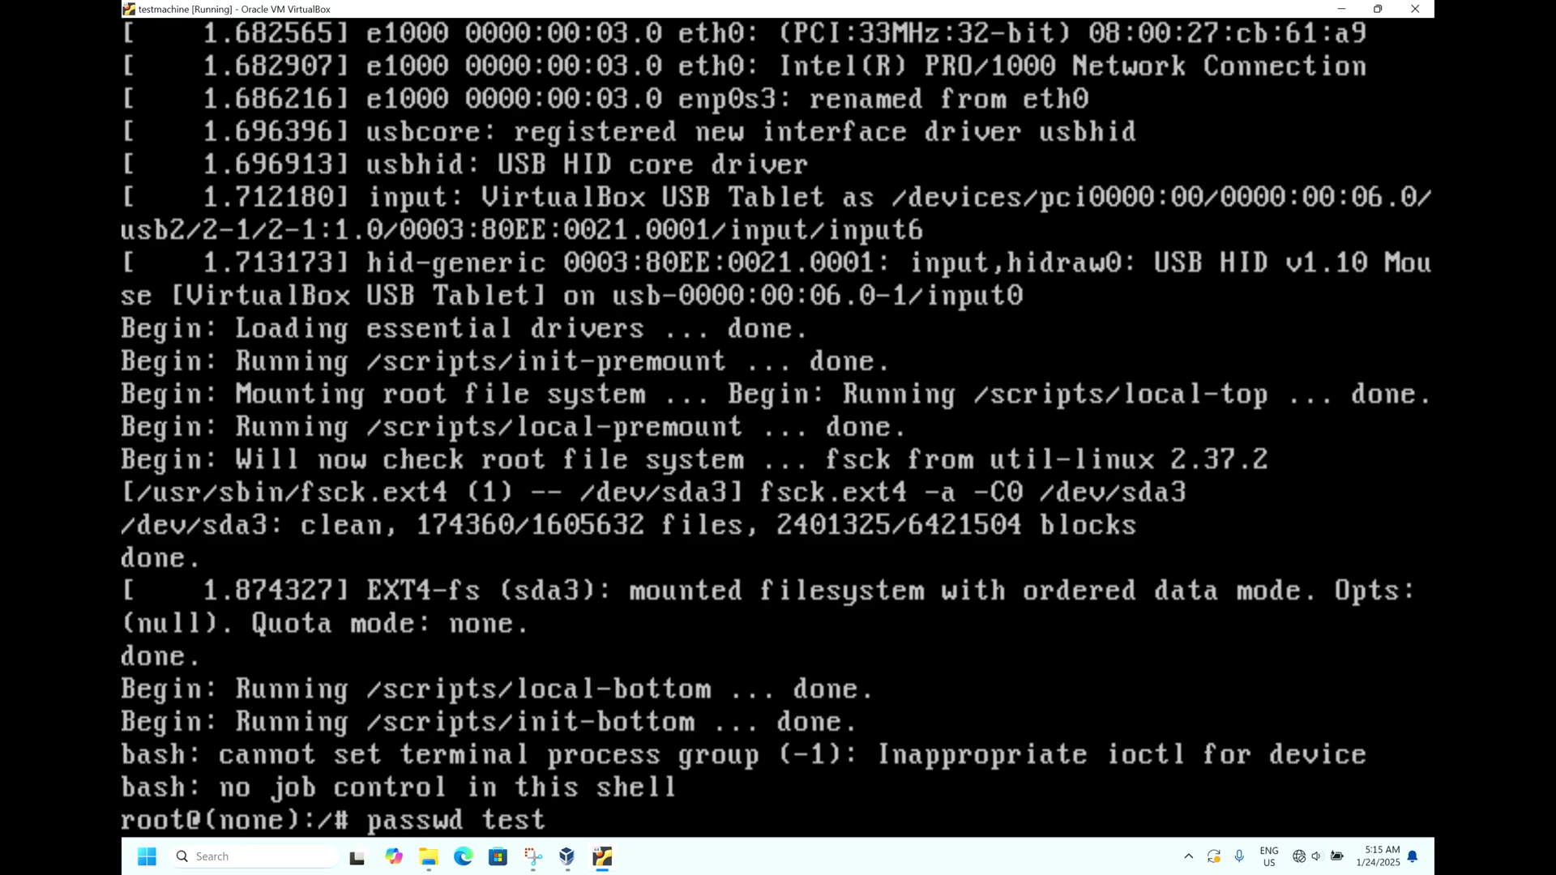
Step: Execute 'passwd test' in the VM's root shell to reach the new-password prompt
key("Return")
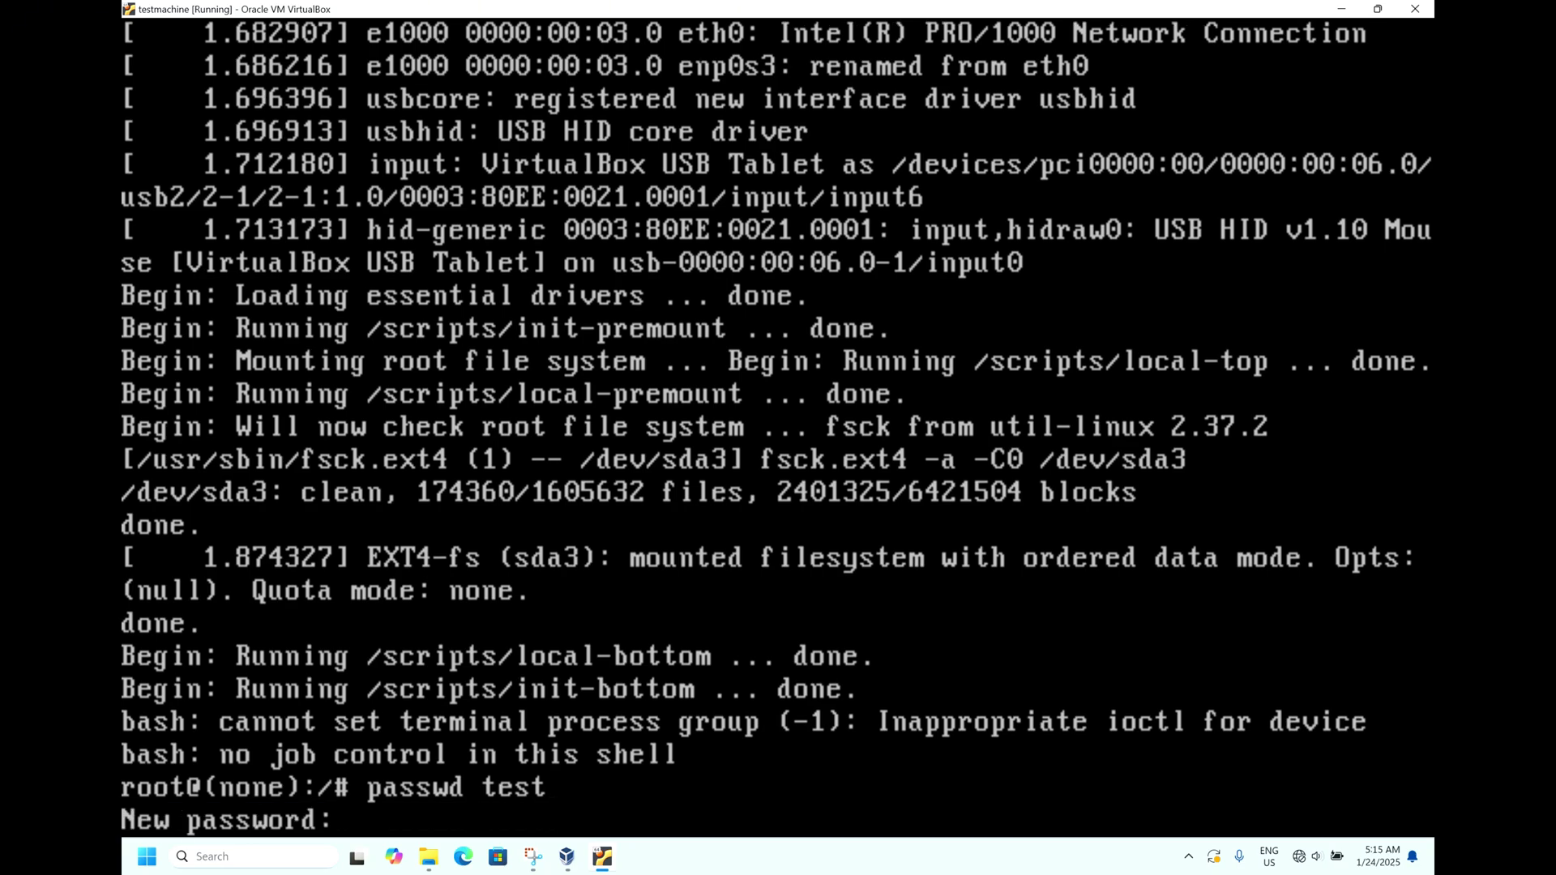
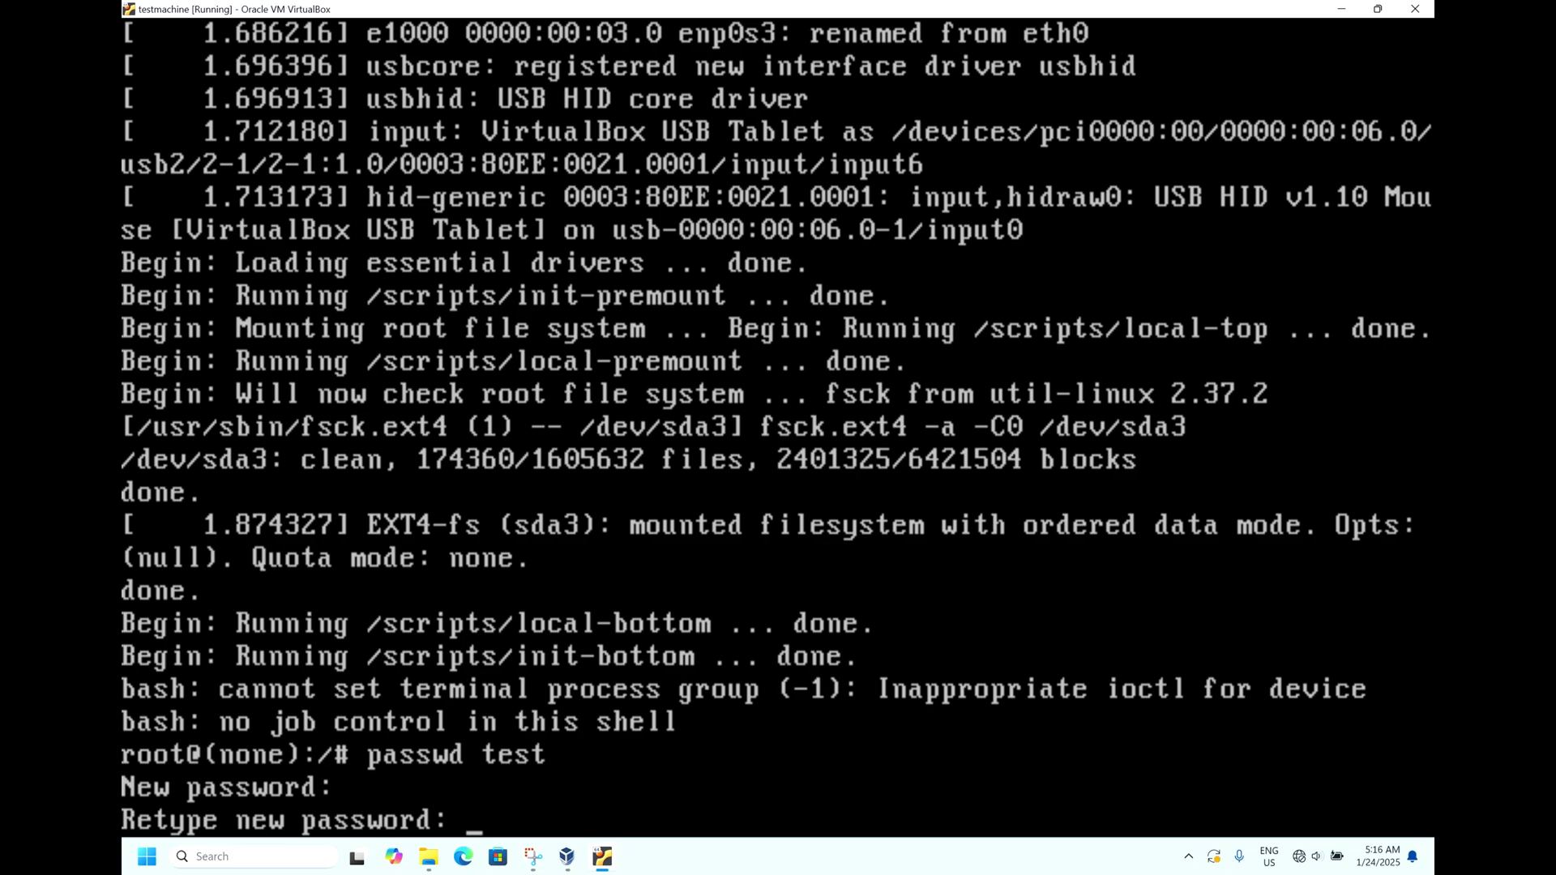
Step: Confirm the retyped password to update user test's password, then start typing 'exec' to resume booting
key("Return")
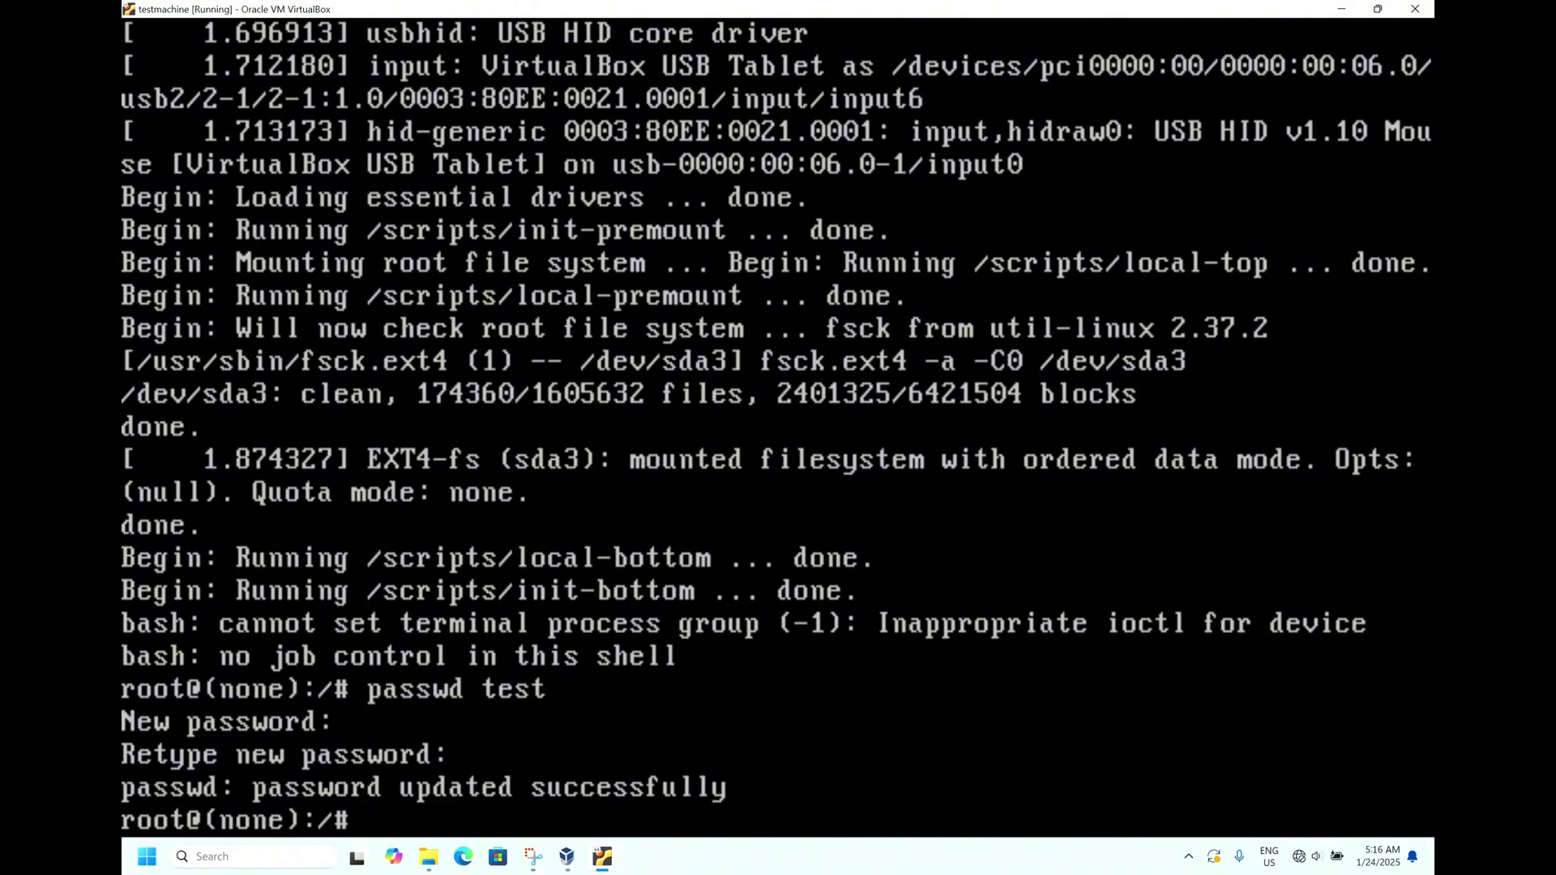
type("exec")
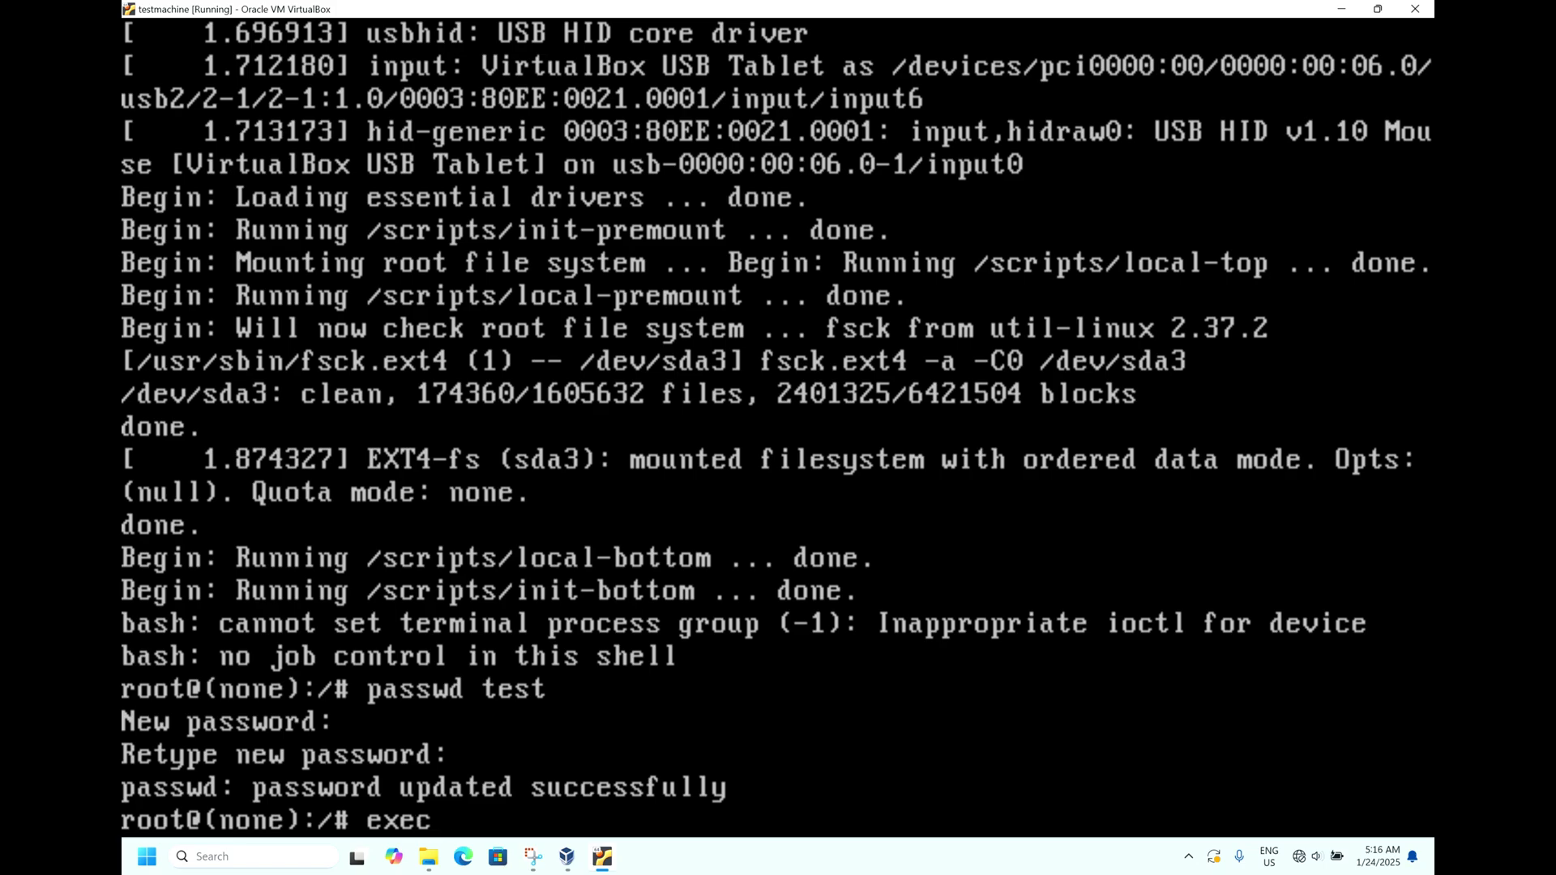
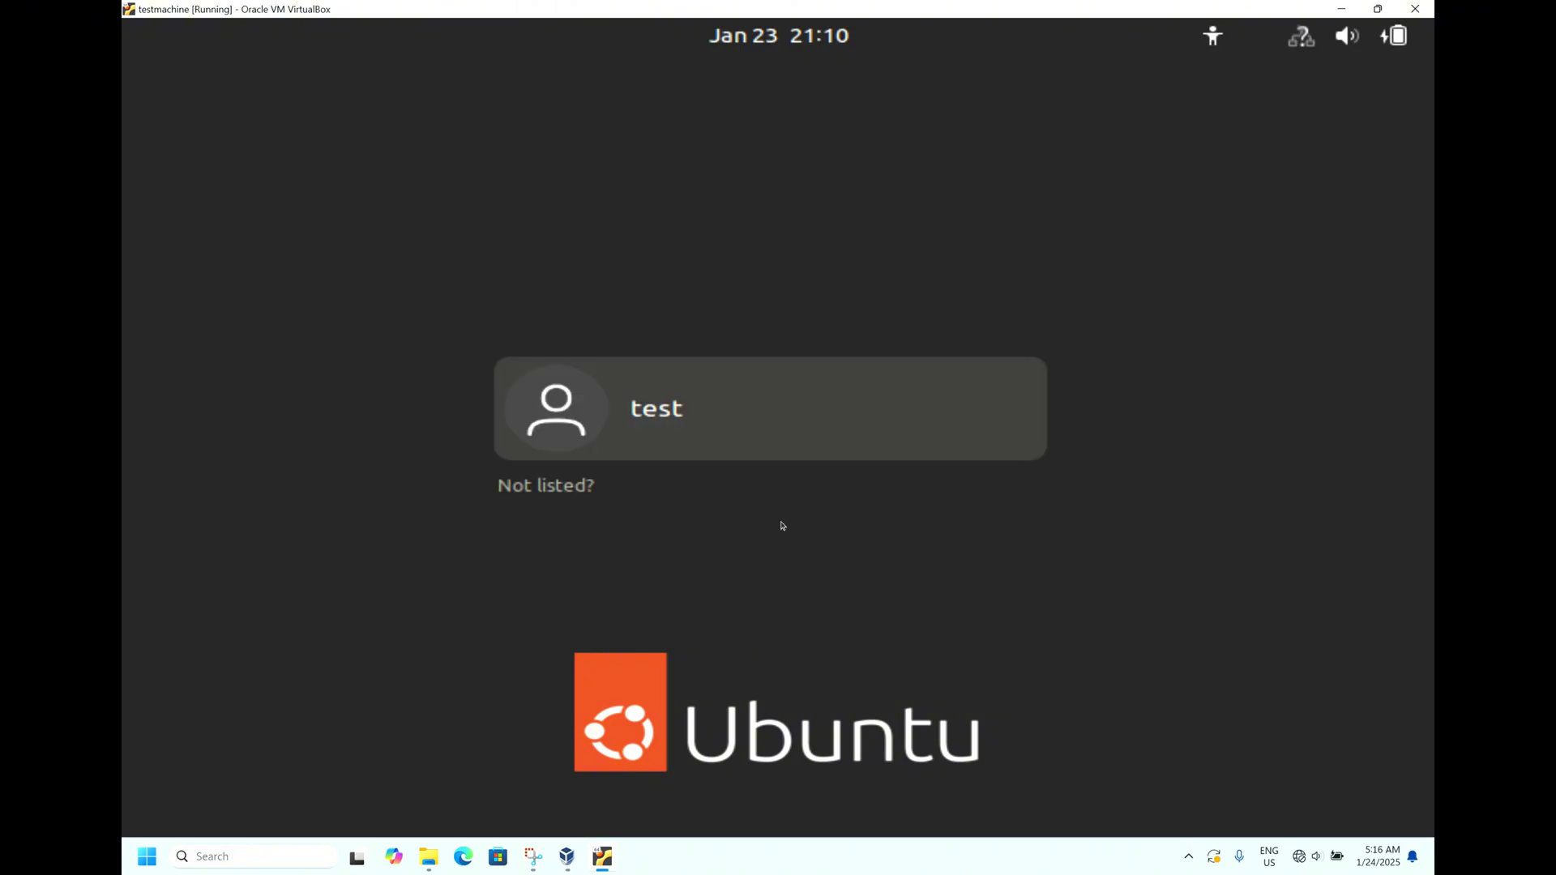
Step: Select the 'test' account on the Ubuntu login screen to bring up its password field
left_click(680, 417)
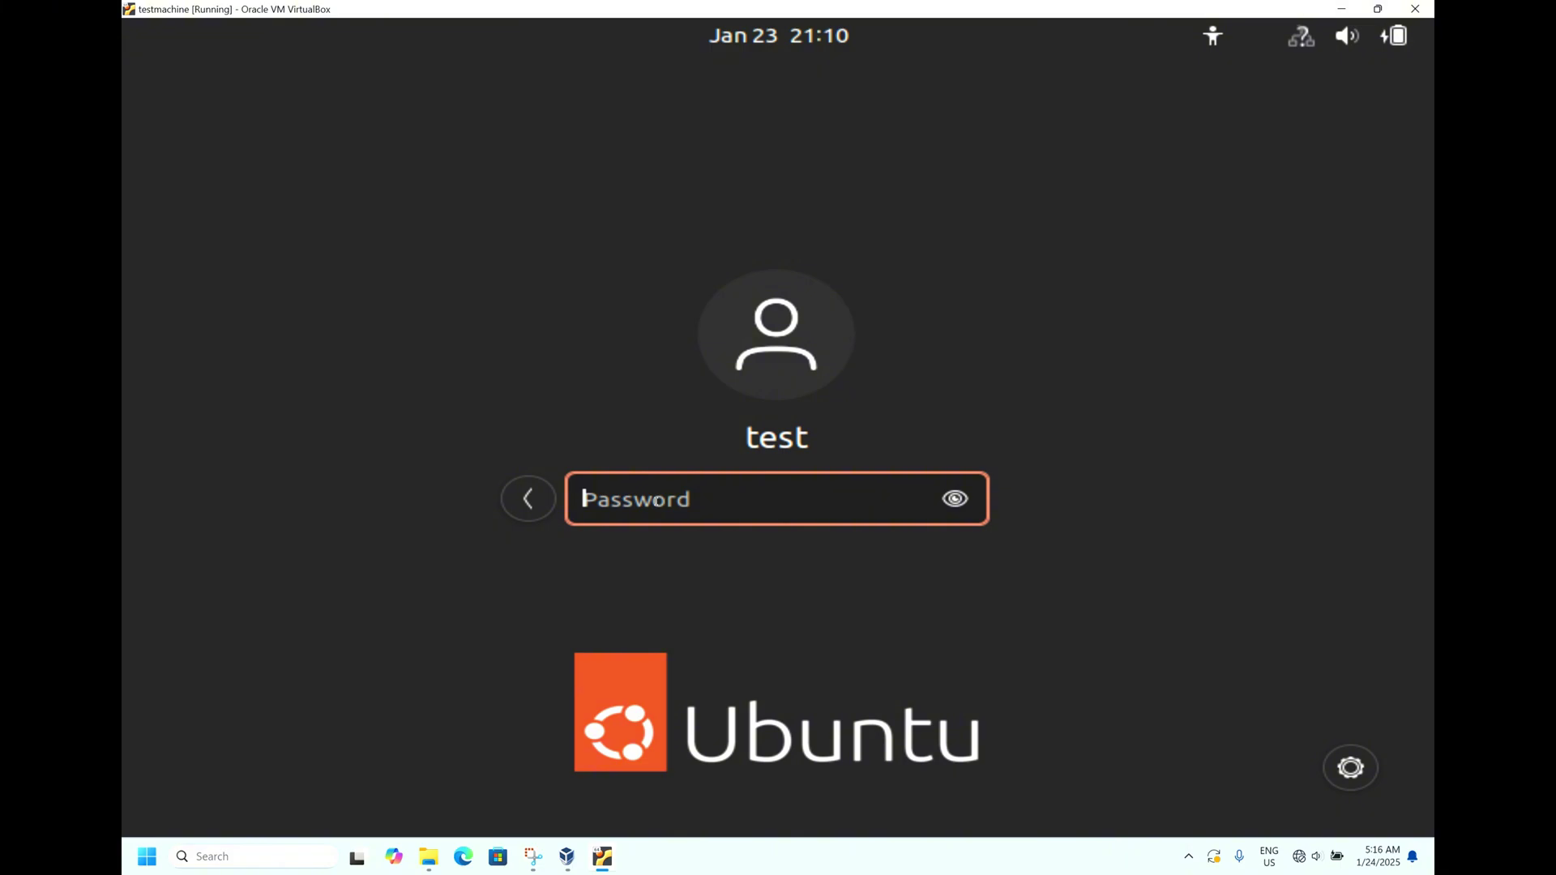
Step: Enter the test account's password, reveal it to verify, and submit to sign in
type("•••••")
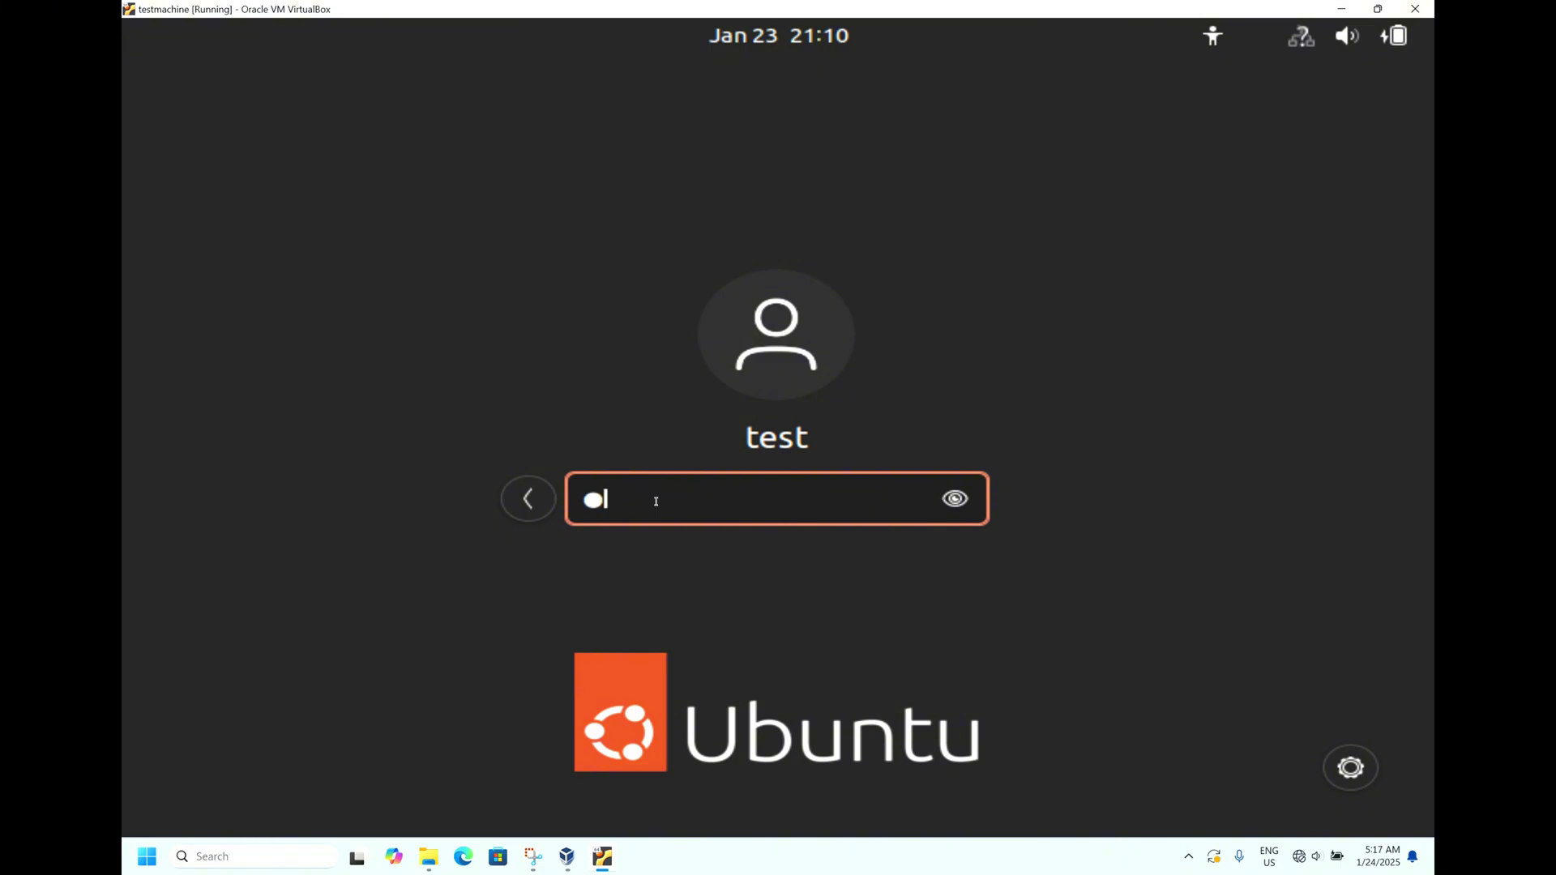
type("•••••")
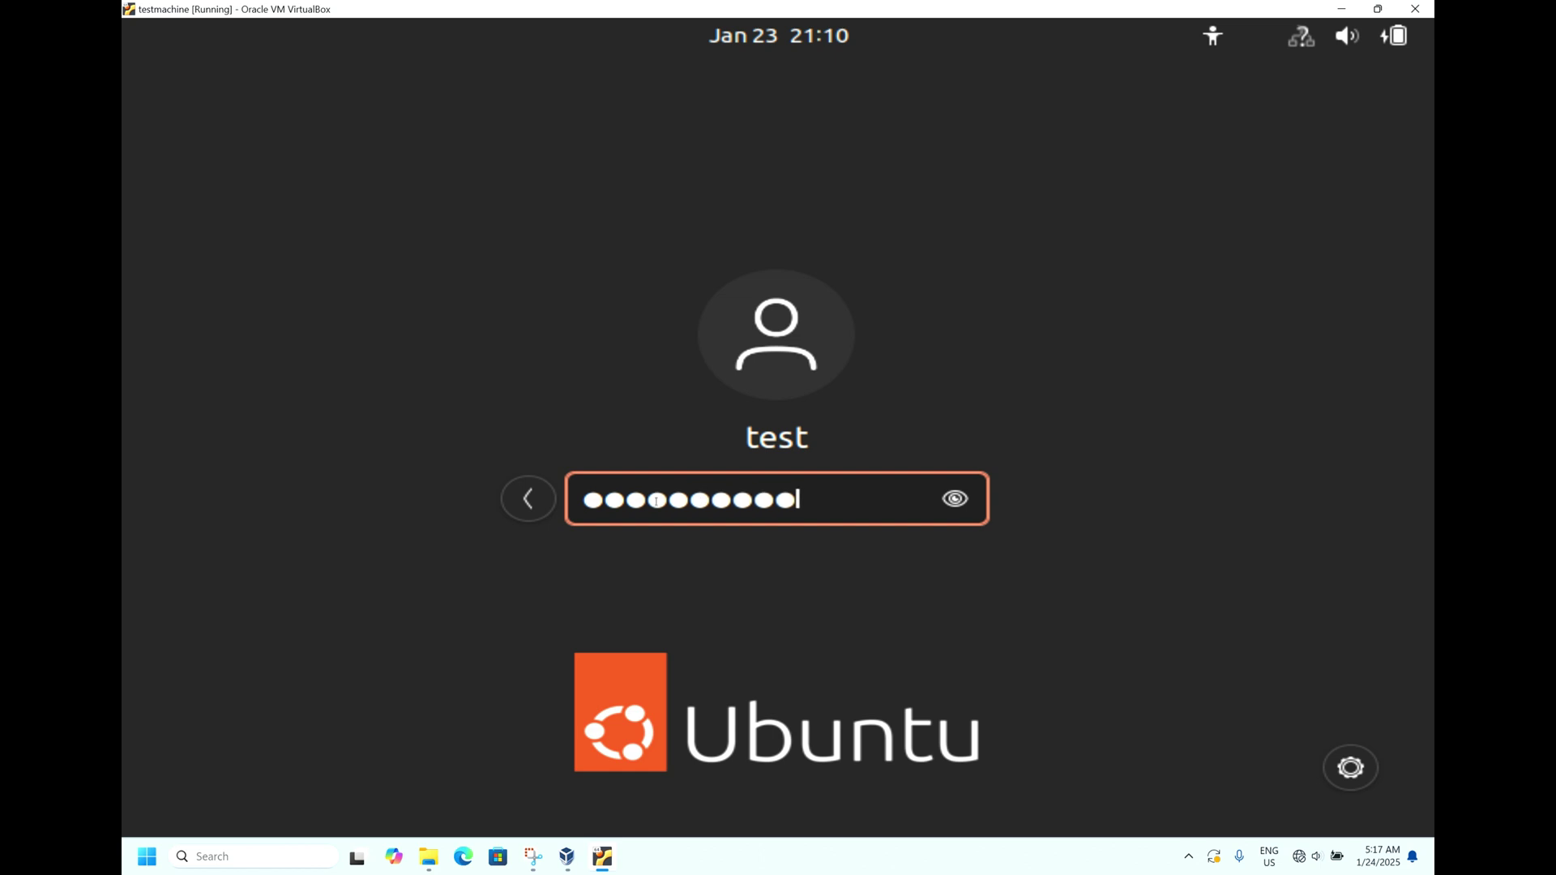
left_click(956, 507)
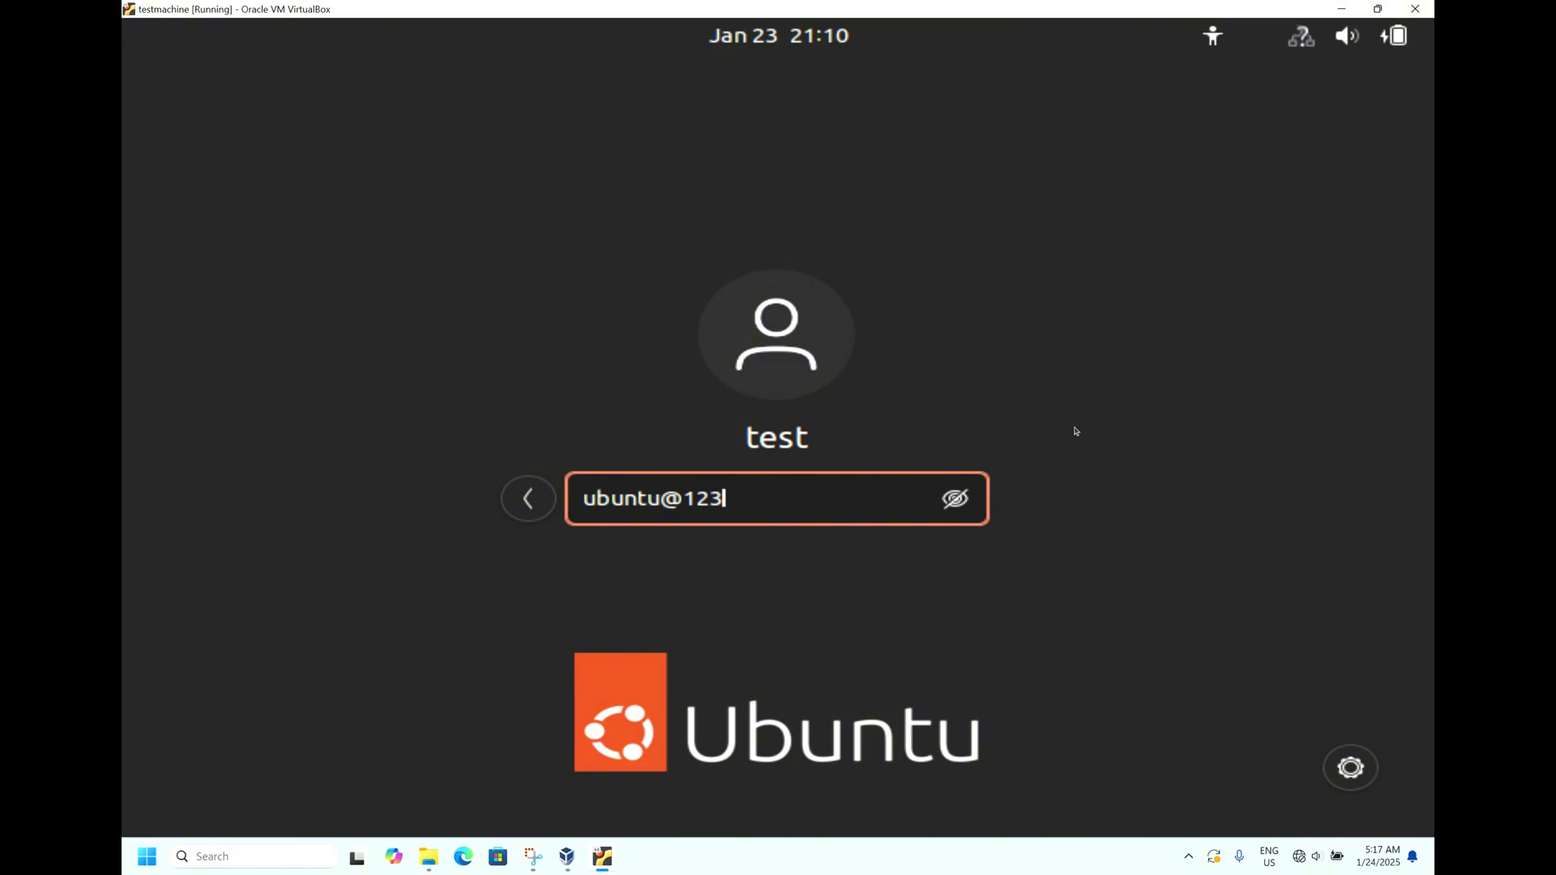
key("Return")
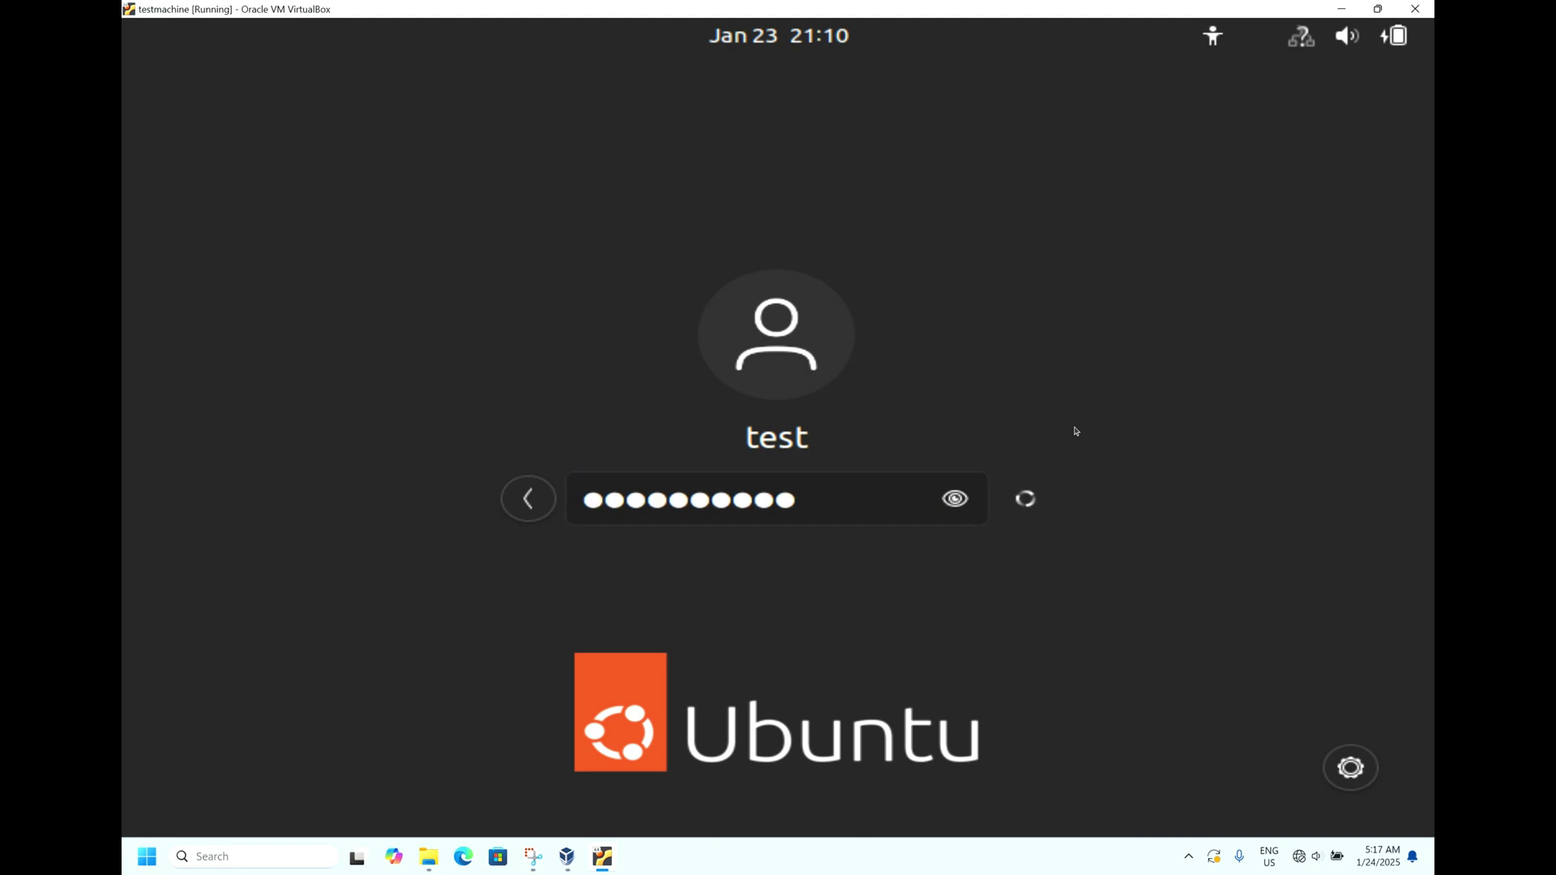